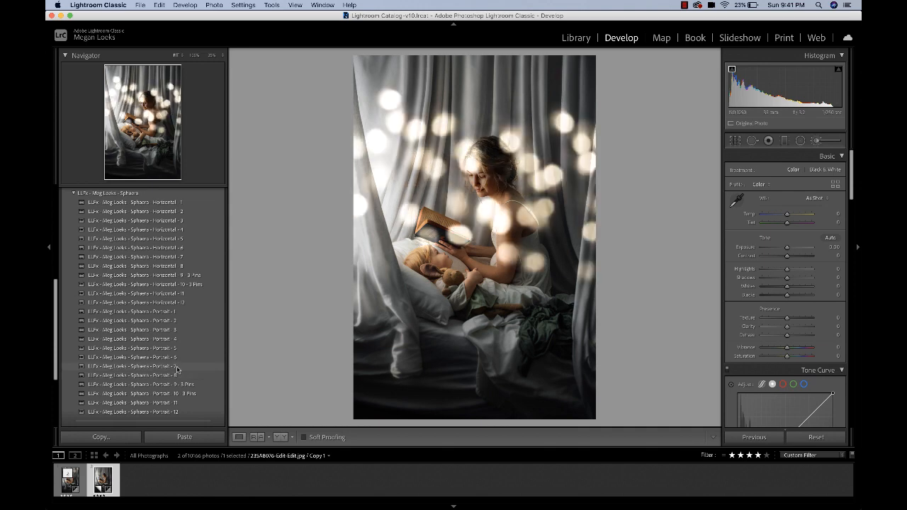
Step: Apply the Sphaera Portrait 9 - 3 Pins preset and reposition its three light orbs around the curtained bed with the Adjustment Brush
left_click(180, 385)
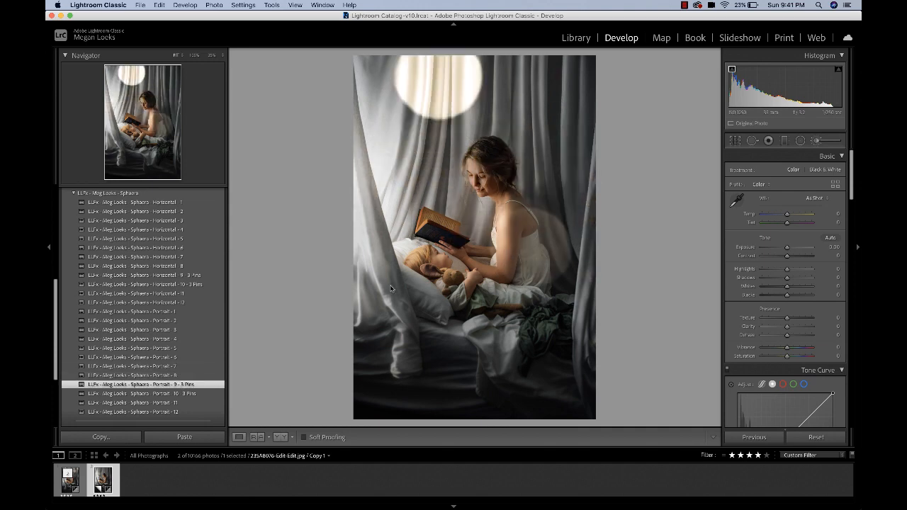
left_click(816, 140)
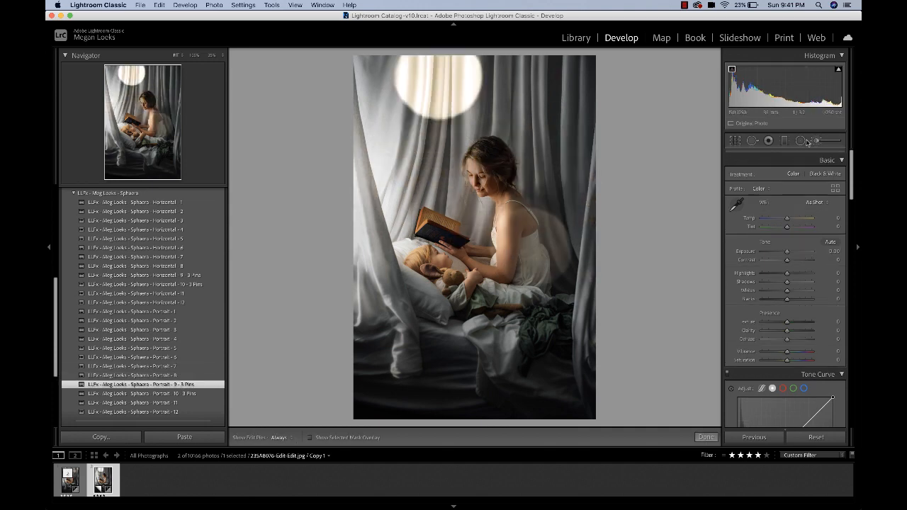
left_click(470, 59)
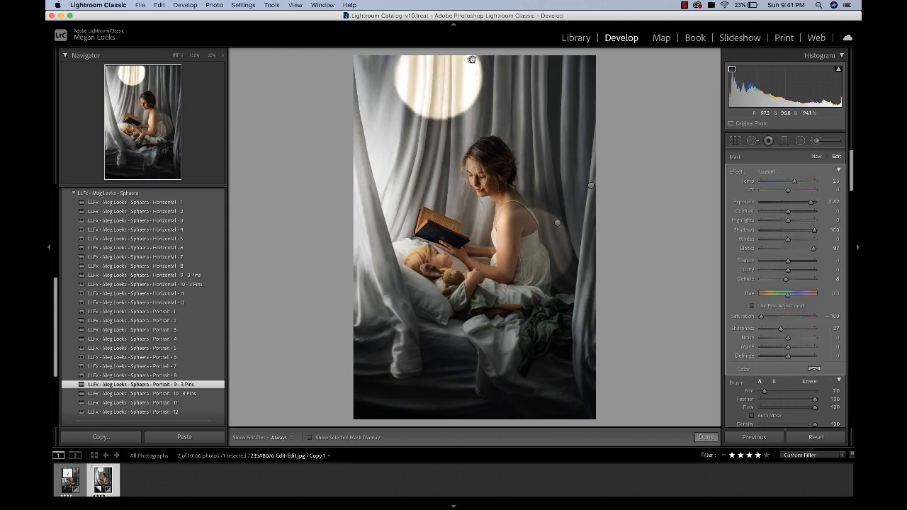
left_click_drag(471, 60, 423, 119)
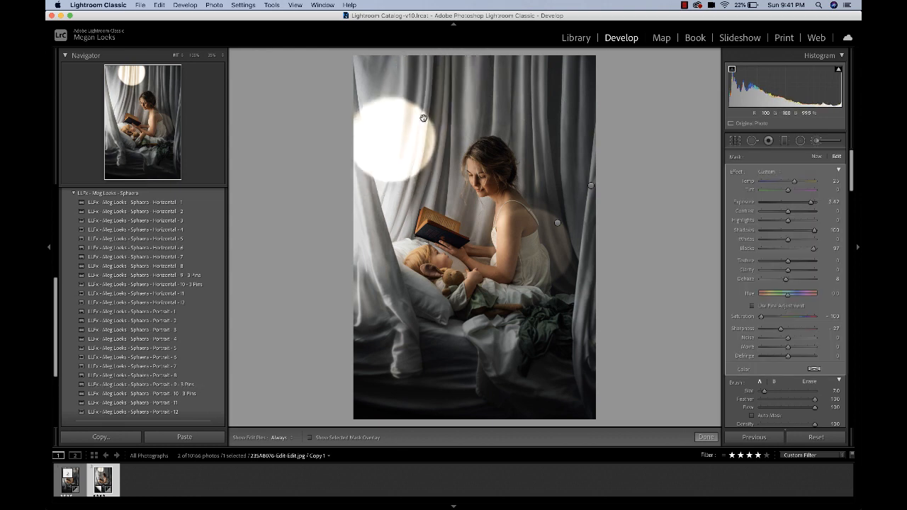
left_click(558, 224)
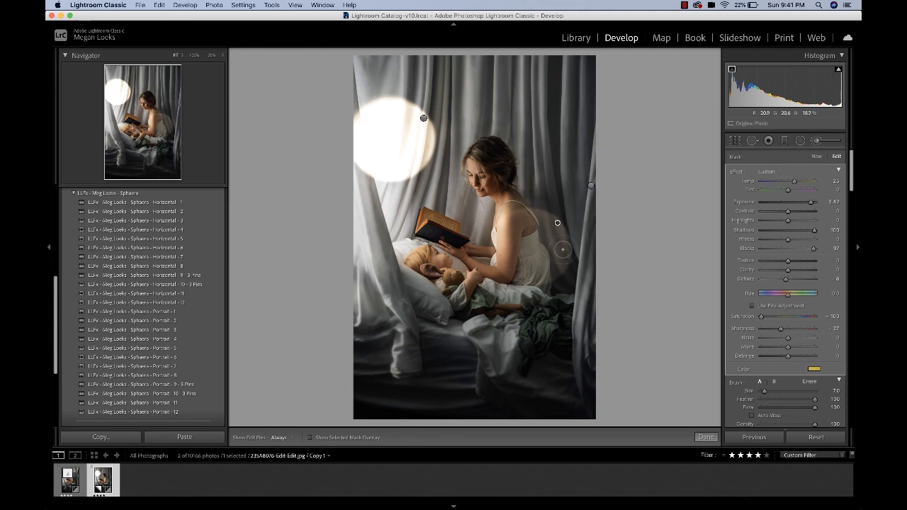
left_click_drag(557, 223, 582, 360)
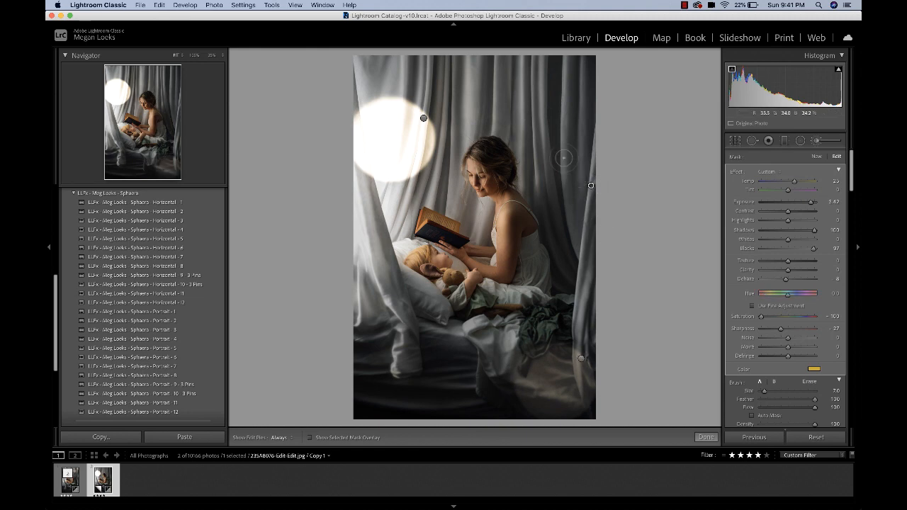
left_click_drag(589, 187, 591, 256)
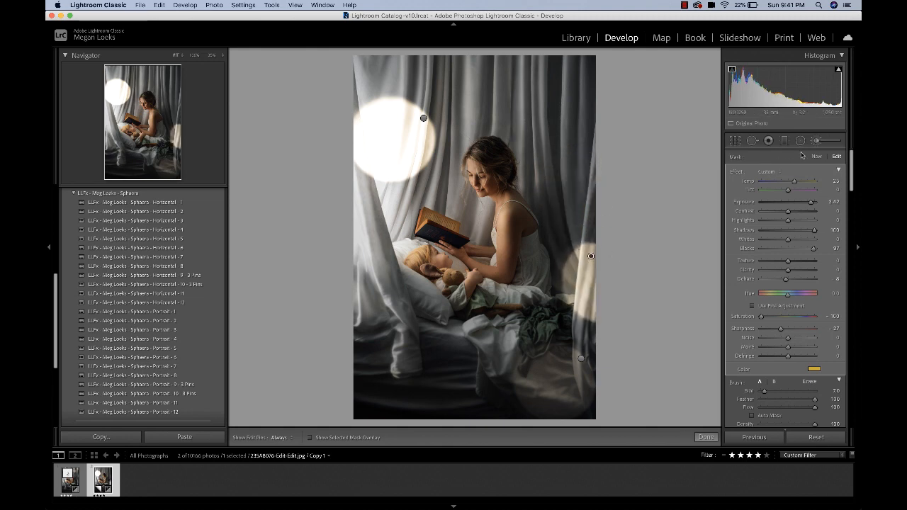
Step: Delete all three orb adjustments of the 3 Pins preset from the photo
key("Delete")
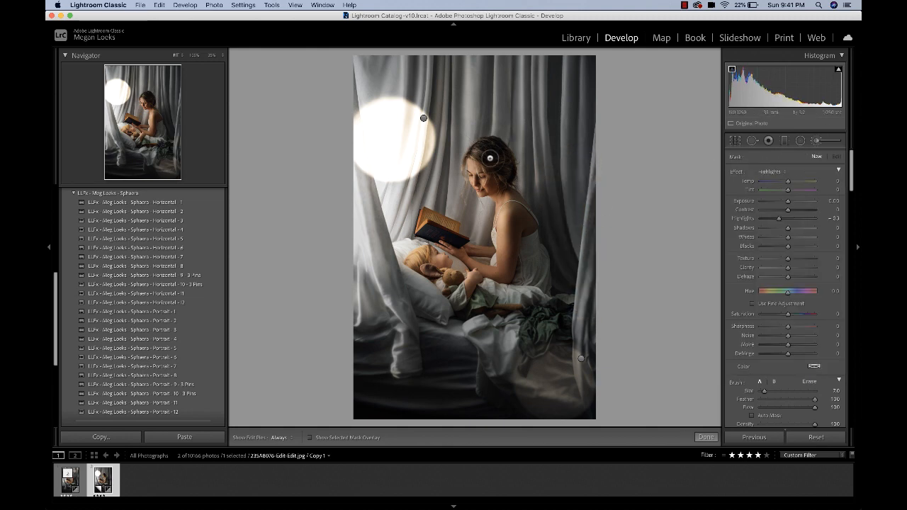
left_click(423, 118)
key("Delete")
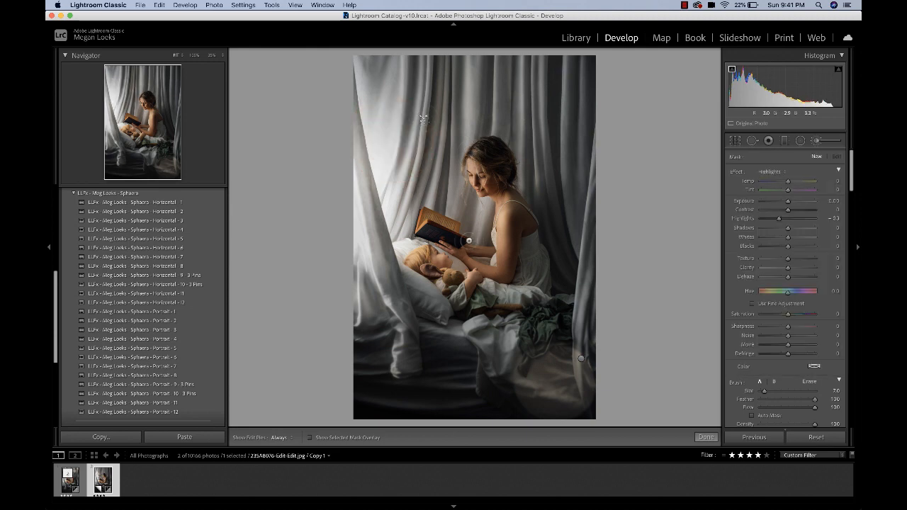
left_click(580, 358)
key("Delete")
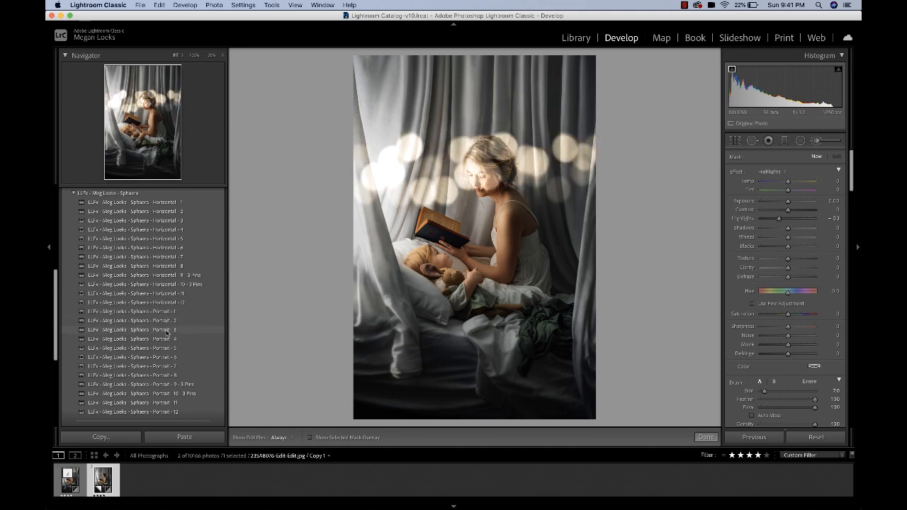
Step: Apply the Sphaera Portrait 4 preset and move its orbs up onto the curtains above the woman's head
left_click(167, 340)
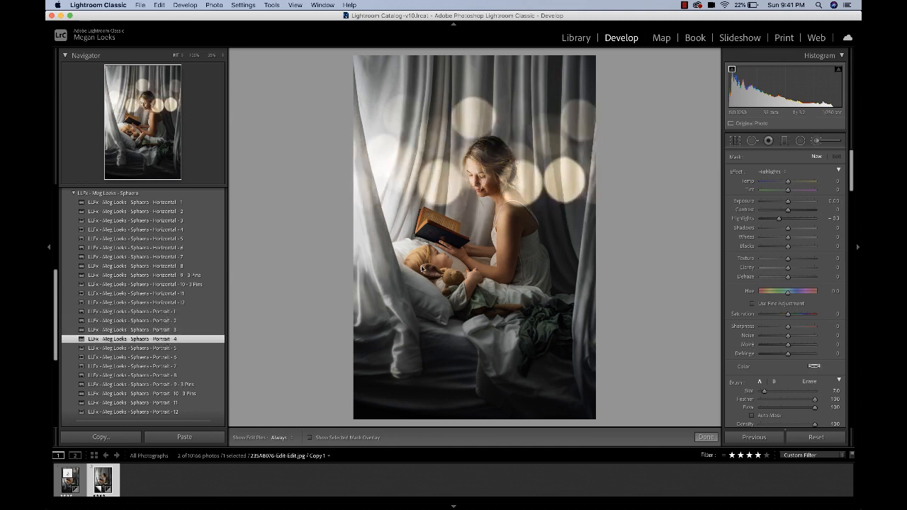
left_click(817, 142)
left_click(819, 141)
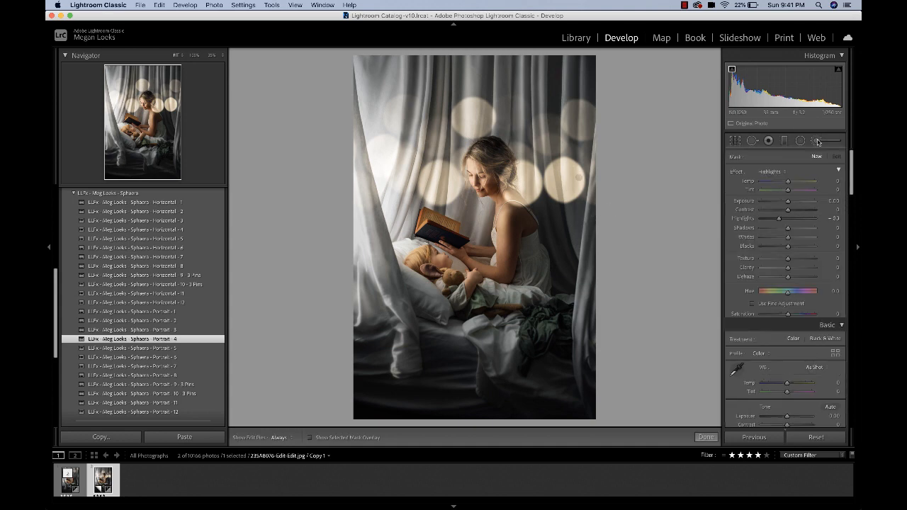
left_click(578, 178)
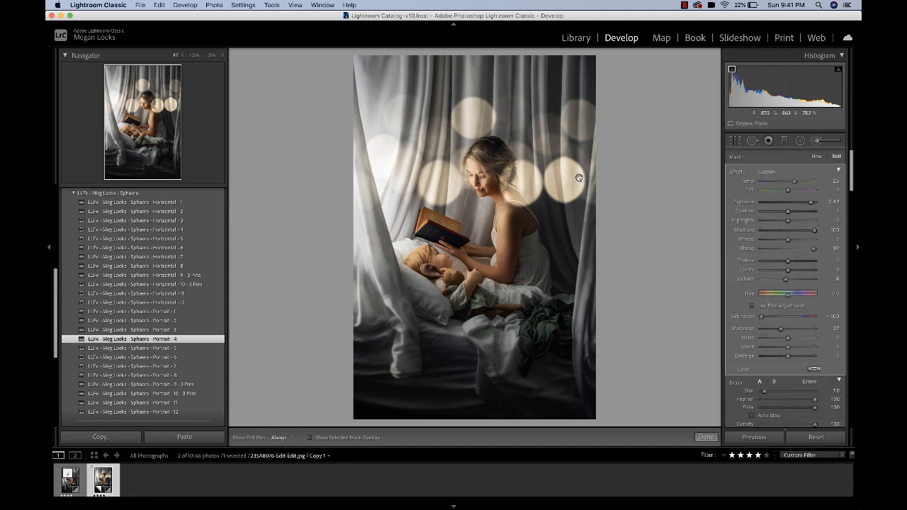
mouse_move(579, 175)
left_mouse_down()
mouse_move(581, 107)
mouse_move(580, 115)
mouse_move(633, 107)
mouse_move(564, 105)
left_mouse_up()
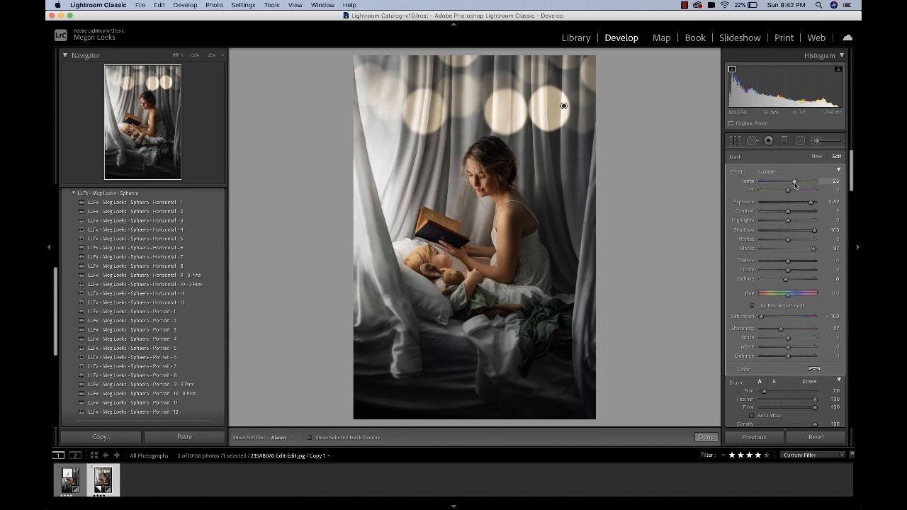
Step: Reset the orb adjustment's temperature to 0 and set its color tint to hue 49 with 80% saturation
double_click(788, 184)
left_click(814, 369)
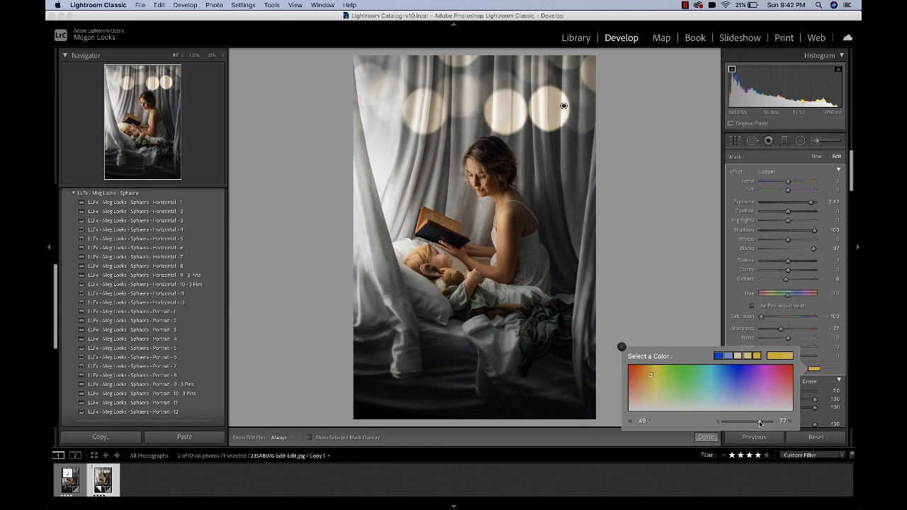
left_click_drag(760, 423, 762, 423)
left_click(815, 141)
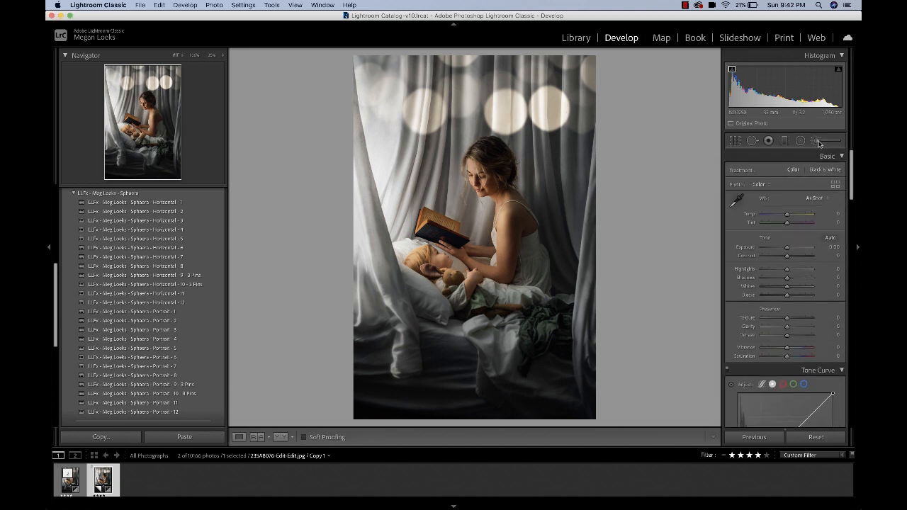
Step: Erase parts of the orbs along the curtain folds above the woman with the low-flow eraser, reducing its size to 5.0
left_click(816, 141)
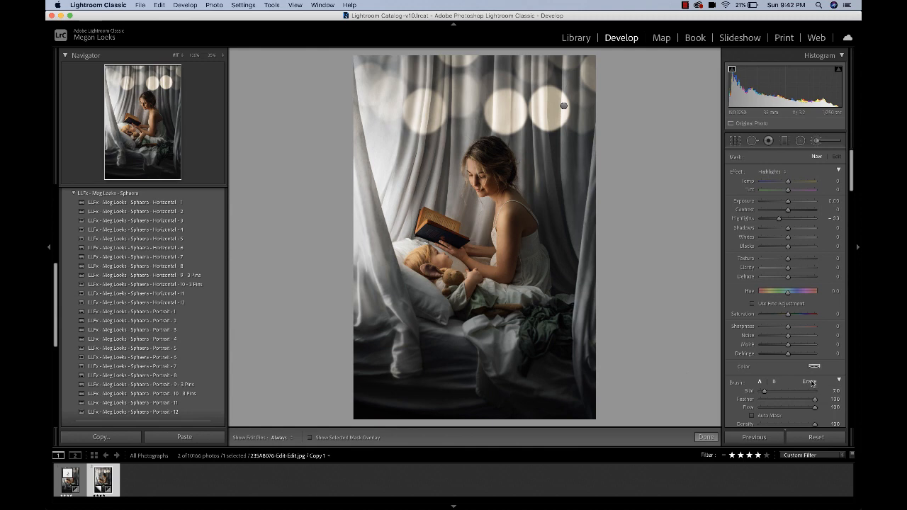
scroll(577, 205, "up", 3)
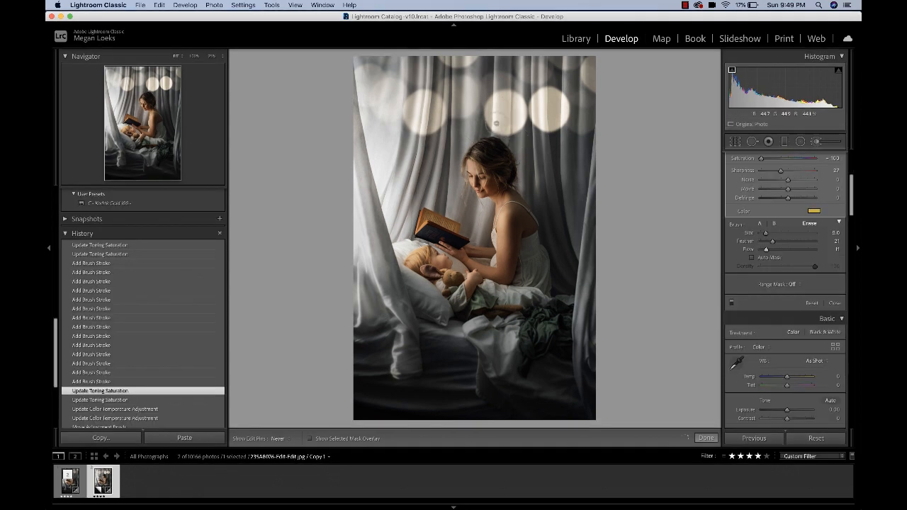
left_click_drag(511, 133, 530, 133)
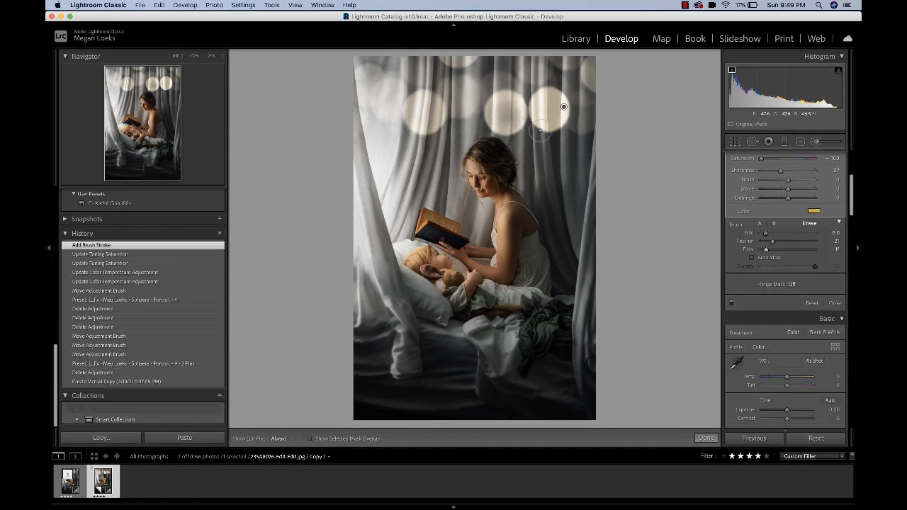
mouse_move(555, 101)
left_mouse_down()
mouse_move(567, 128)
mouse_move(569, 96)
mouse_move(564, 133)
mouse_move(566, 91)
mouse_move(566, 126)
mouse_move(567, 94)
mouse_move(559, 112)
mouse_move(529, 131)
mouse_move(522, 95)
mouse_move(524, 144)
mouse_move(525, 103)
left_mouse_up()
key("bracketleft")
key("bracketleft")
key("h")
key("h")
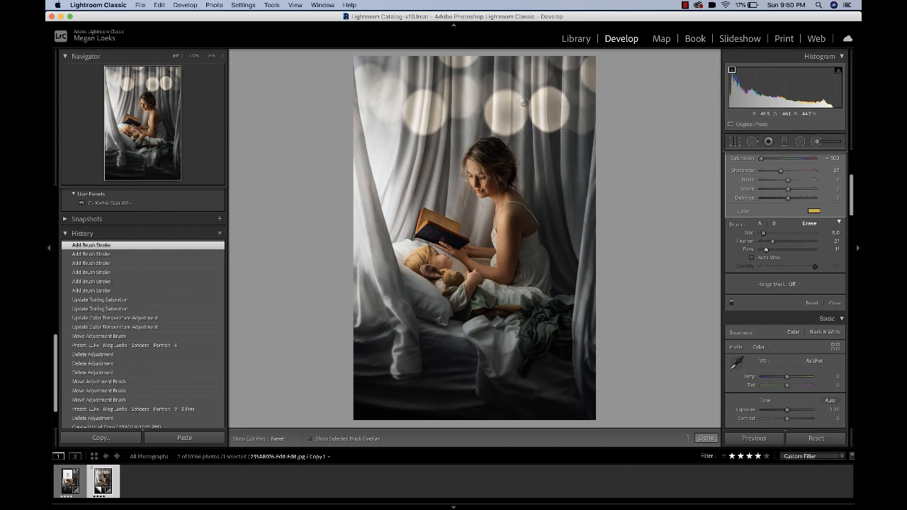
key("h")
Step: Lower the orb color tint's saturation to 64%
left_click(814, 212)
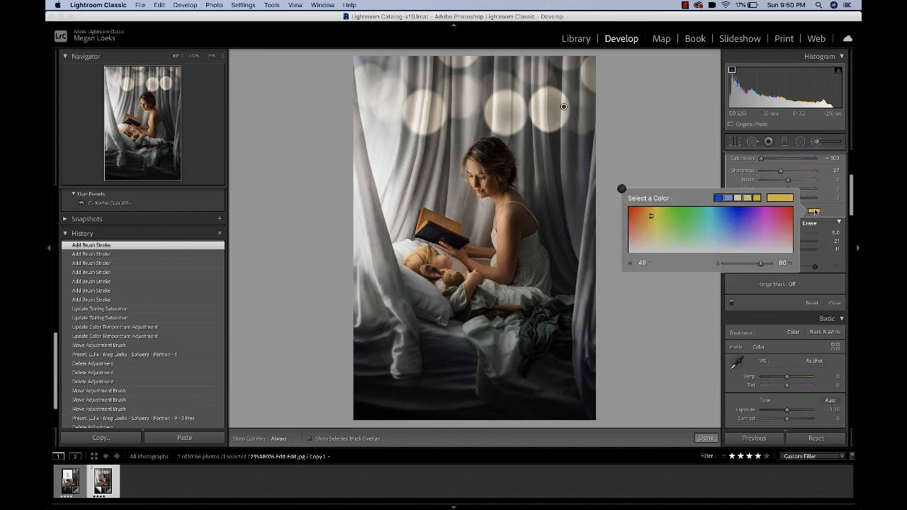
left_click(753, 265)
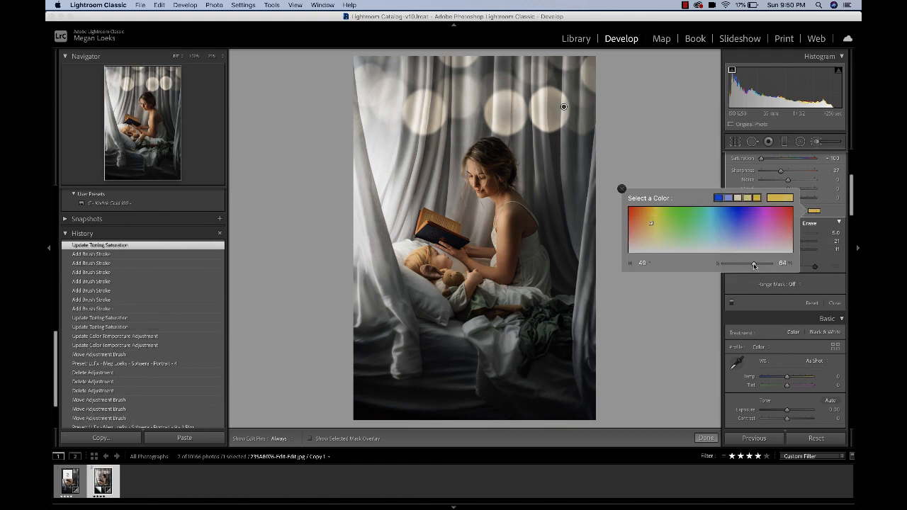
left_click(755, 265)
left_click(504, 133)
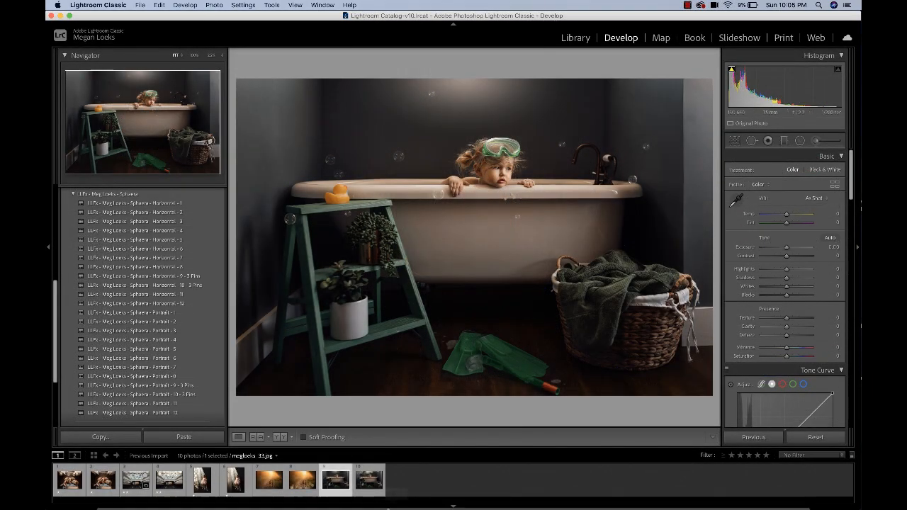
Step: Compare the plain bathtub photo with its finished orb version and preview Sphaera Horizontal presets 1 to 6 on it
left_click(365, 487)
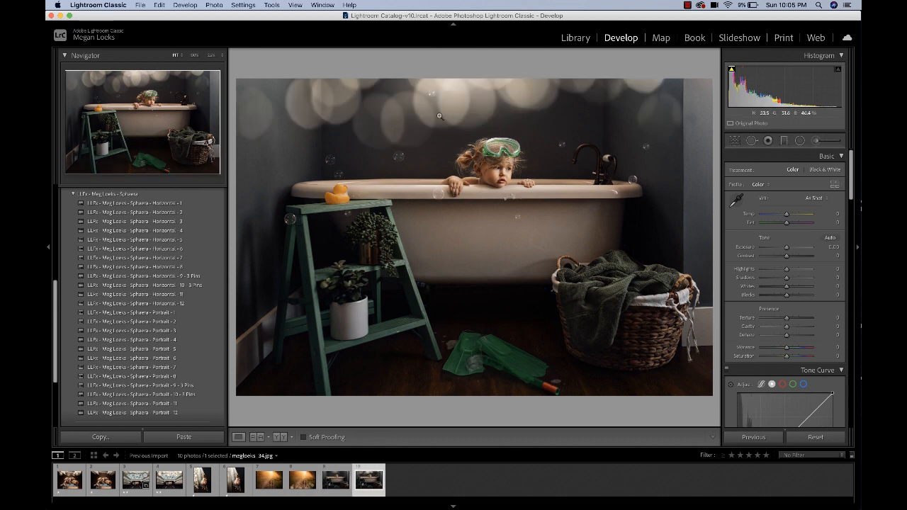
left_click(333, 471)
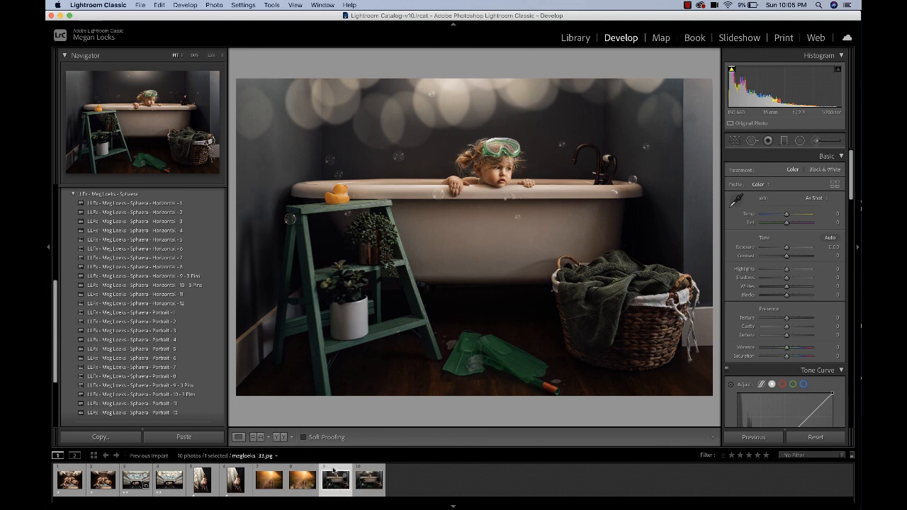
left_click(178, 204)
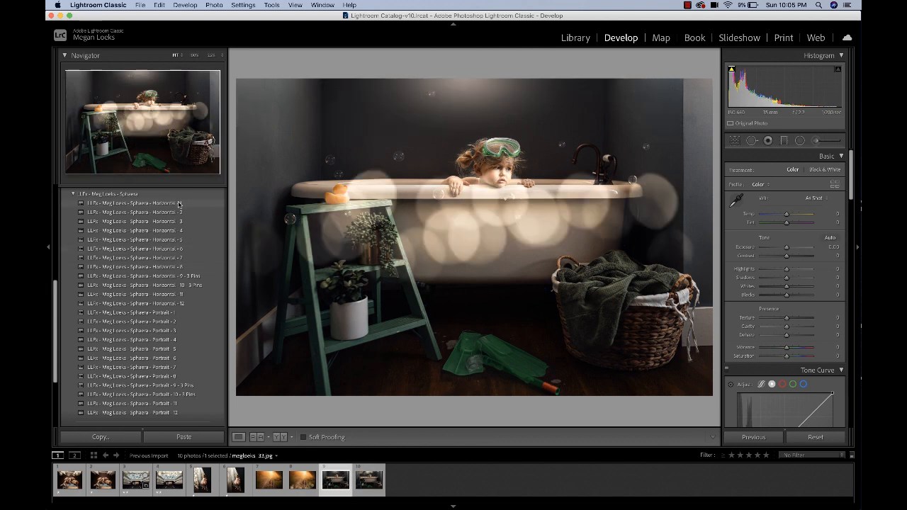
left_click(180, 213)
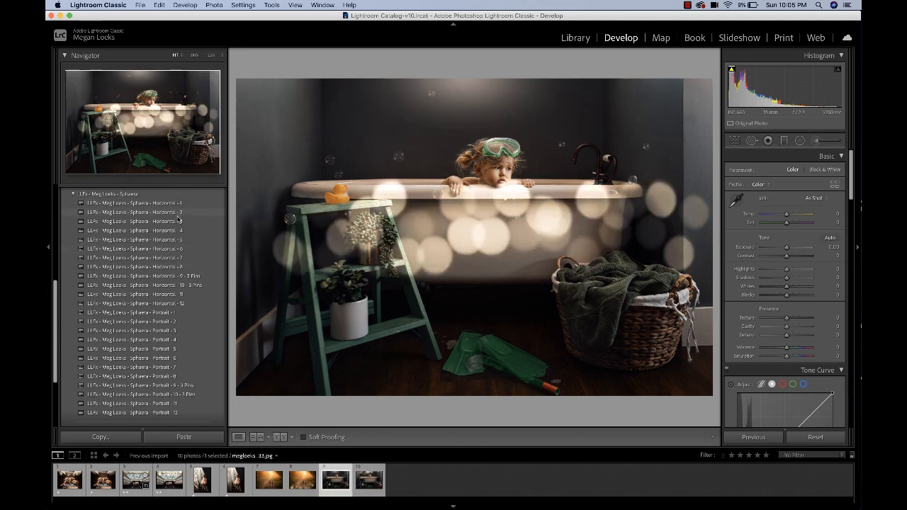
left_click(178, 221)
left_click(179, 231)
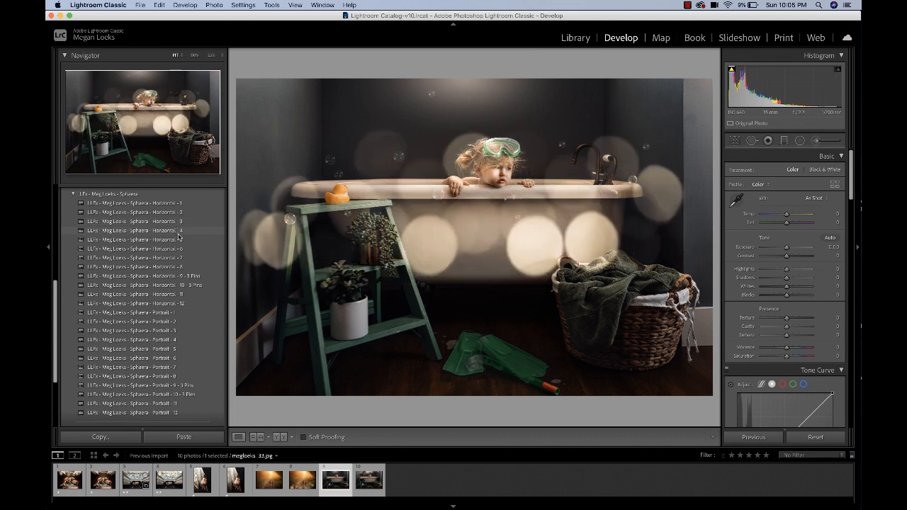
left_click(179, 239)
left_click(182, 249)
left_click(180, 222)
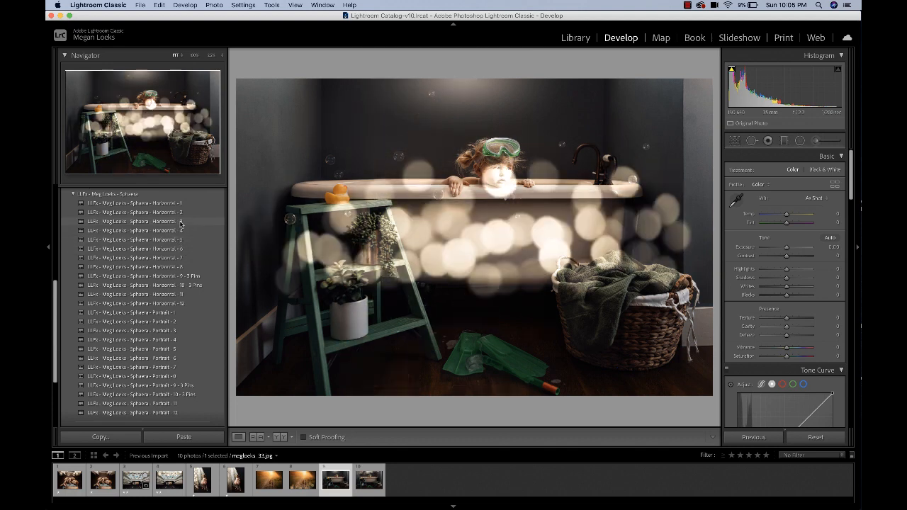
left_click(181, 231)
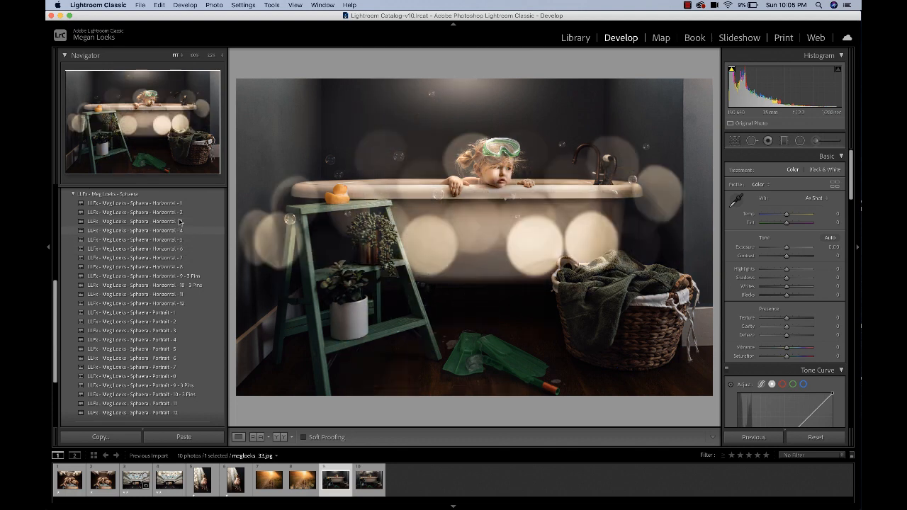
left_click(180, 222)
left_click(180, 215)
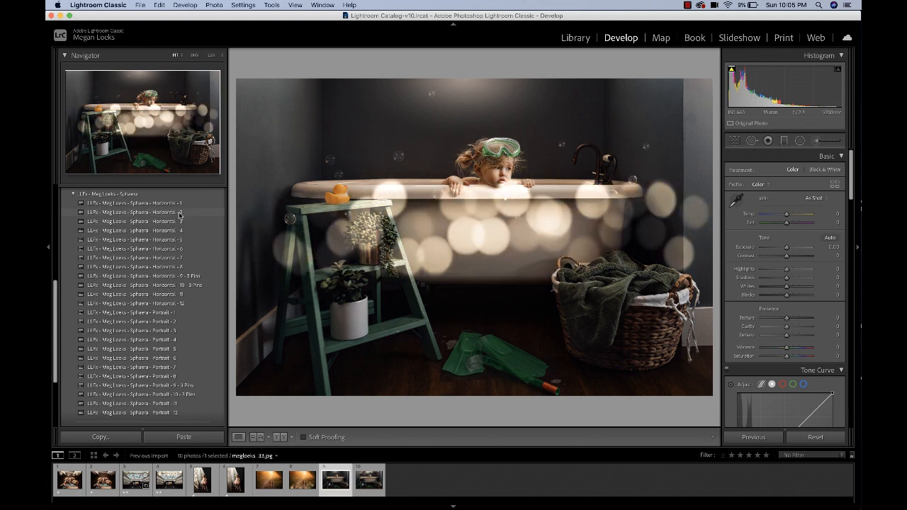
Step: Apply the Sphaera Horizontal 2 preset to the plain bathtub photo and compare it with the finished version
left_click(180, 215)
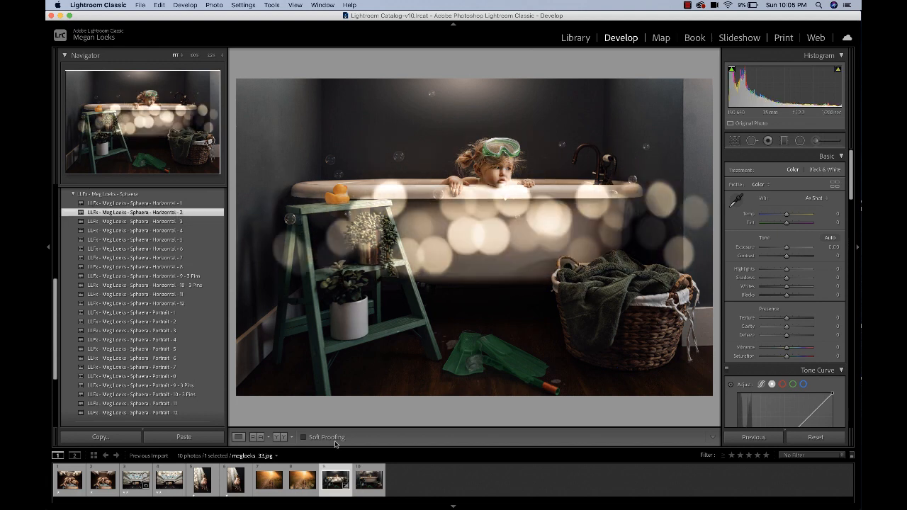
left_click(376, 491)
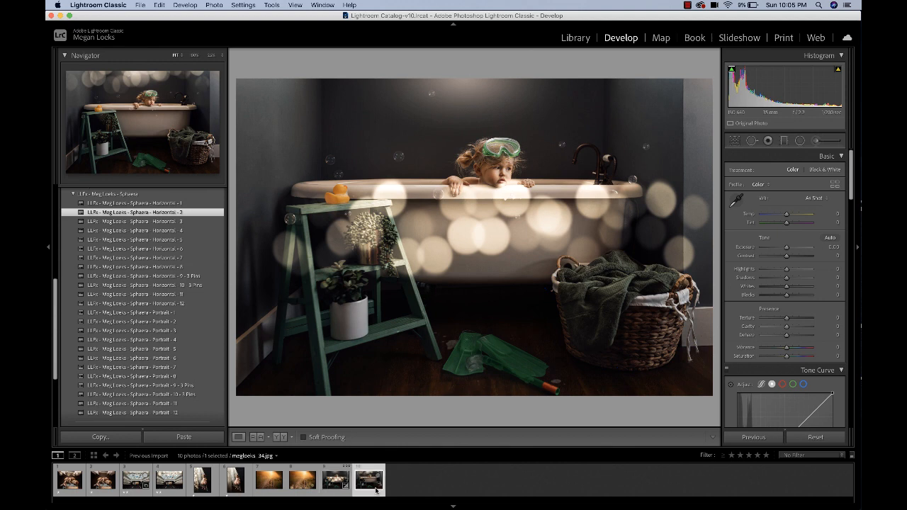
left_click(329, 489)
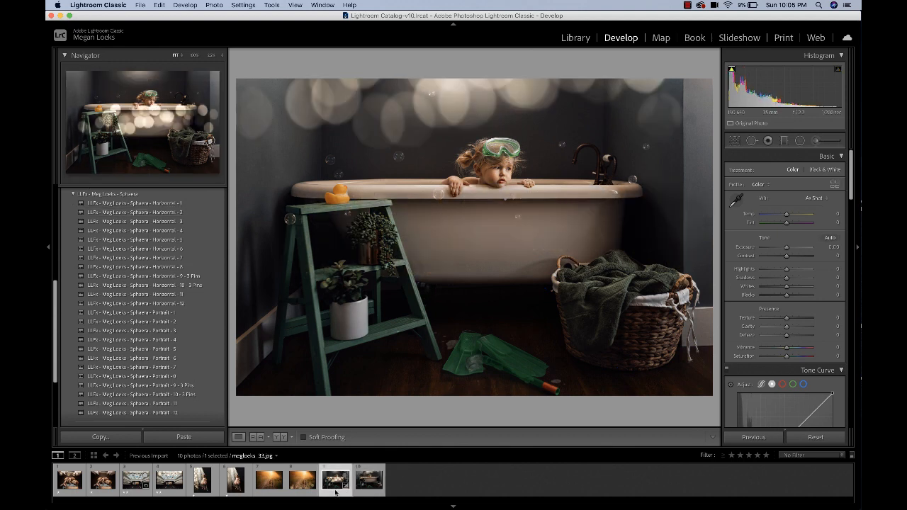
Step: Move the orbs from the front of the bathtub up onto the dark wall above the child
left_click(816, 140)
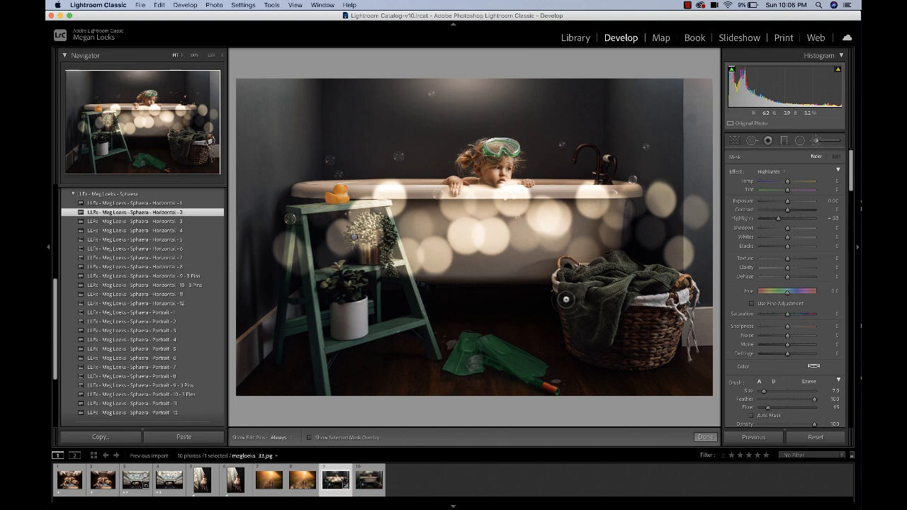
left_click(356, 238)
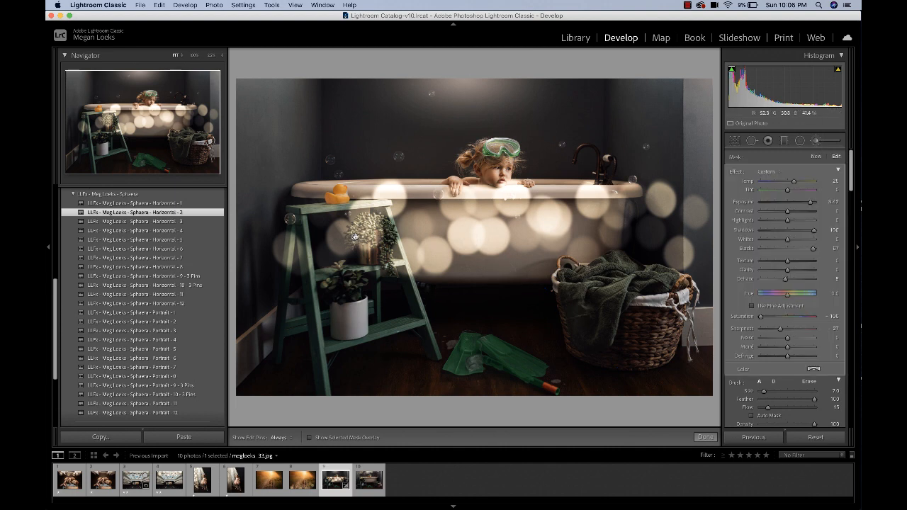
mouse_move(354, 236)
left_mouse_down()
mouse_move(338, 120)
mouse_move(324, 106)
left_mouse_up()
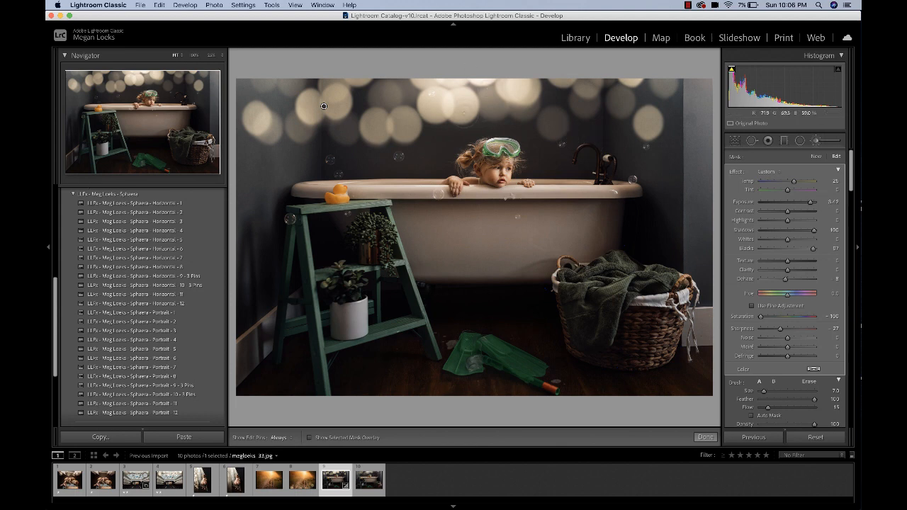
left_click_drag(325, 110, 319, 109)
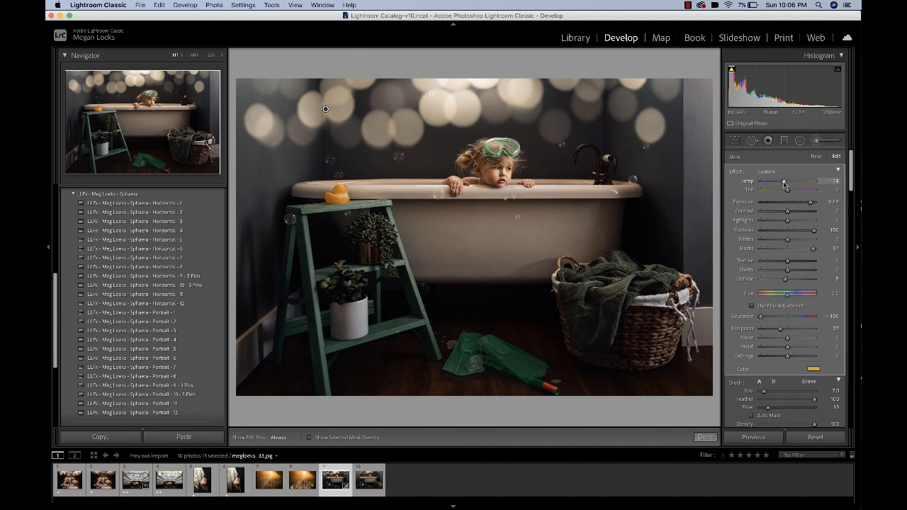
left_click(816, 141)
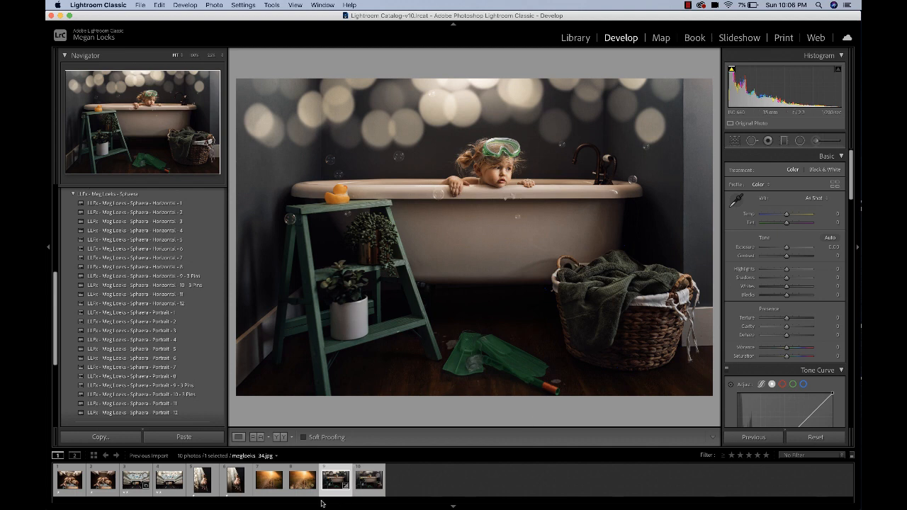
Step: Compare the plain and orb versions of the sunset path photo and of the lace curtain portrait
left_click(267, 481)
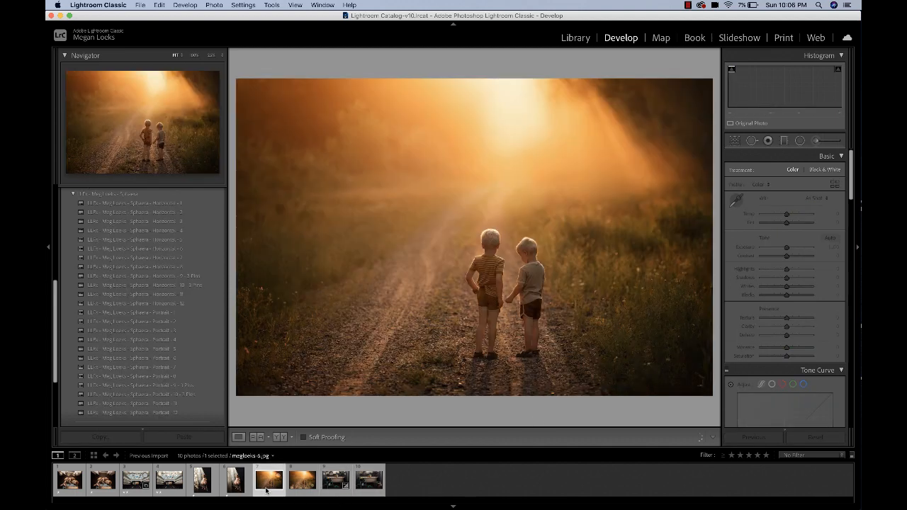
left_click(303, 485)
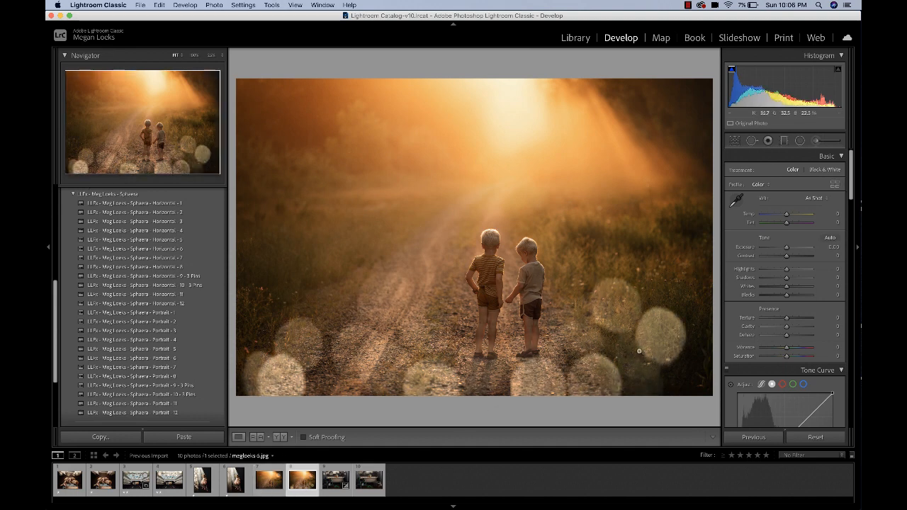
left_click(236, 482)
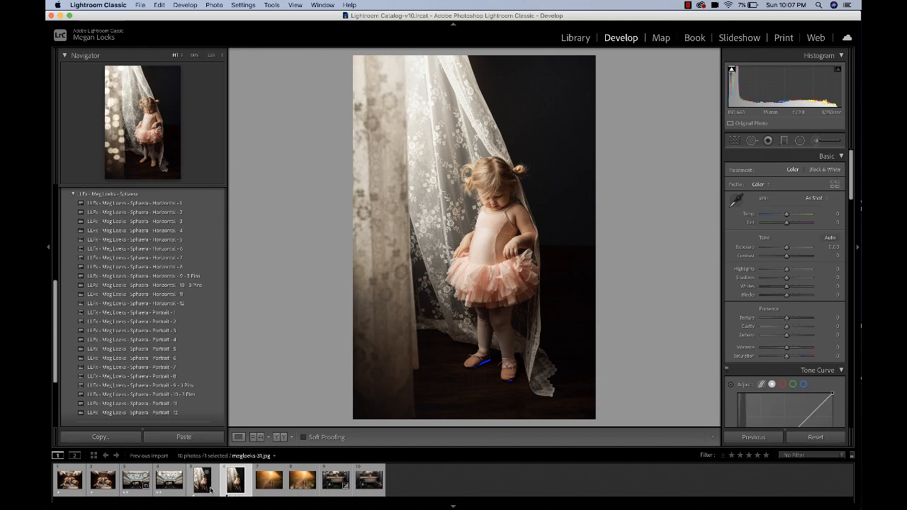
left_click(209, 490)
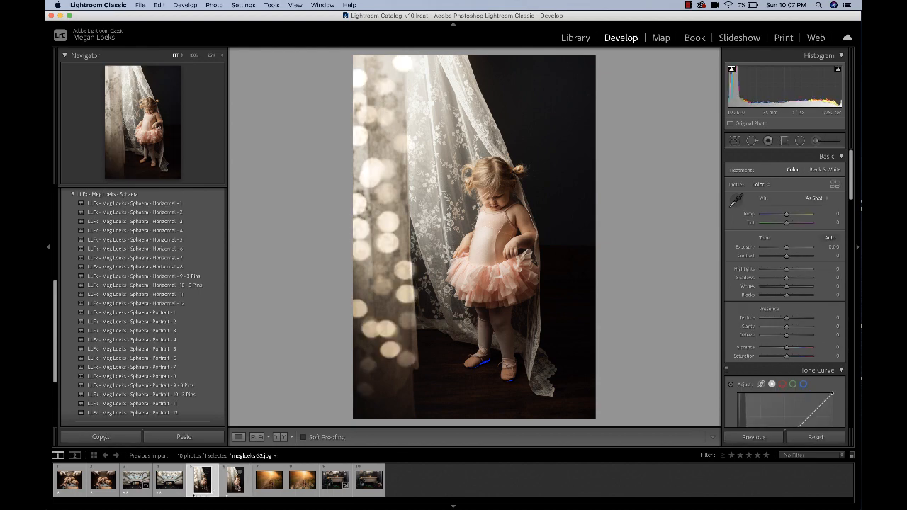
Step: Preview Sphaera Portrait presets 1 to 12 on the plain lace curtain portrait
left_click(236, 485)
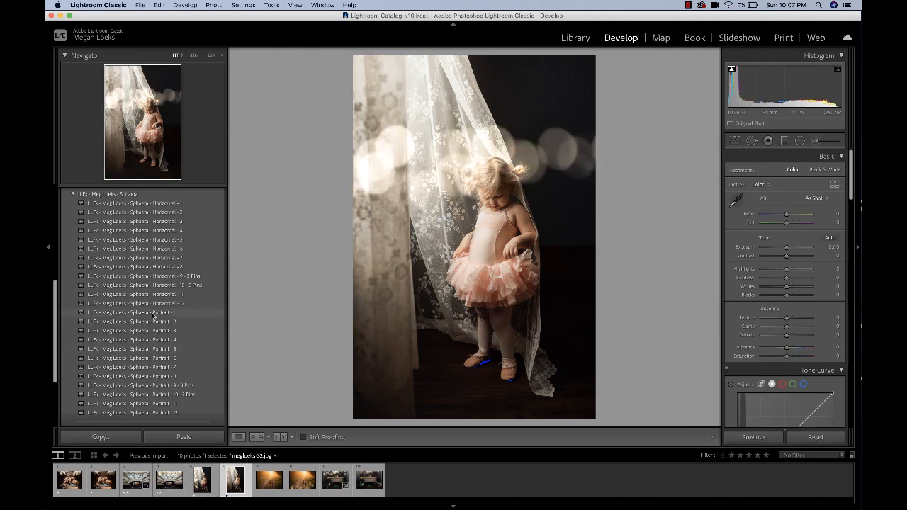
left_click(152, 322)
left_click(154, 331)
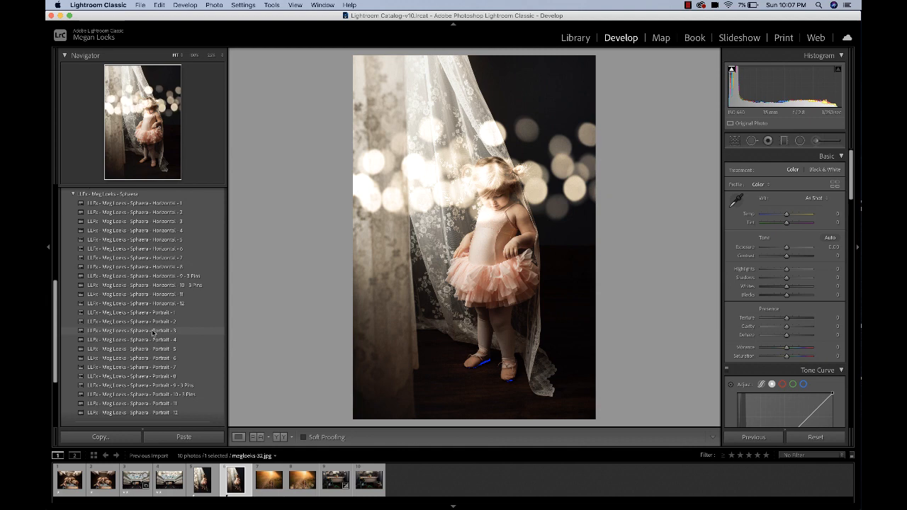
left_click(152, 339)
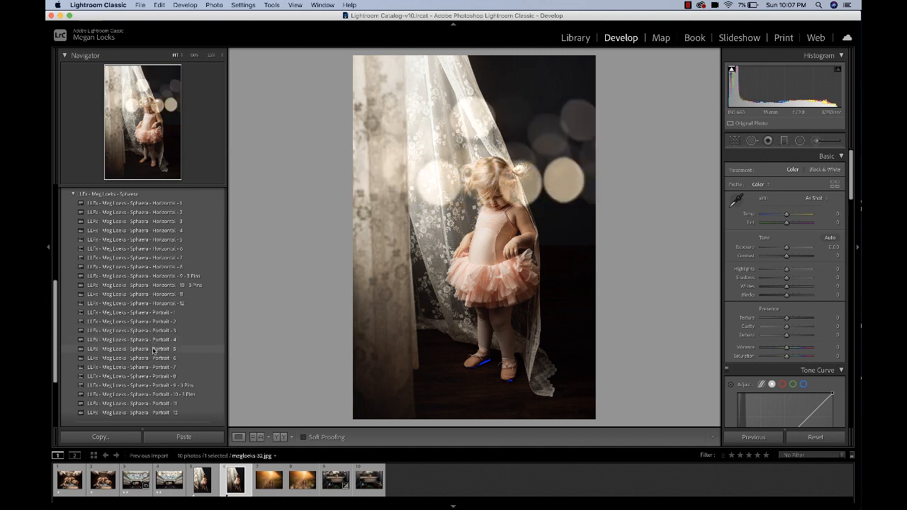
left_click(153, 350)
left_click(155, 358)
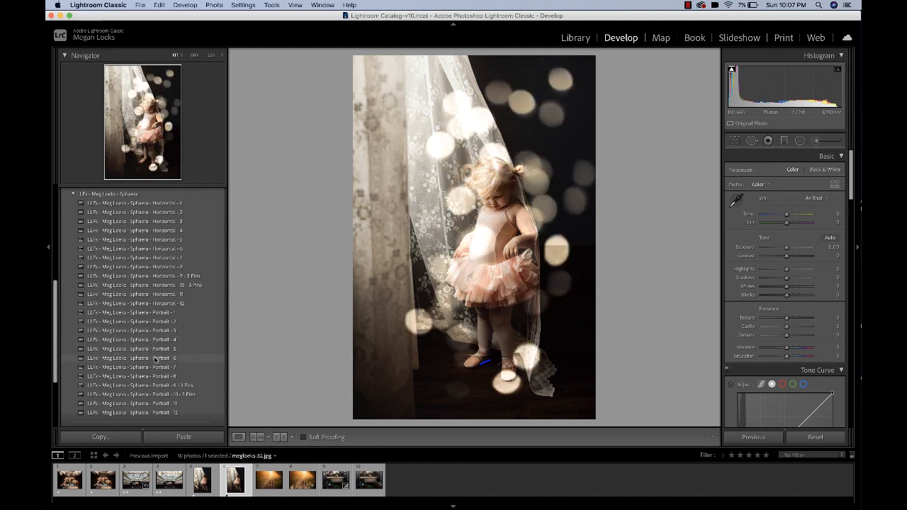
left_click(157, 367)
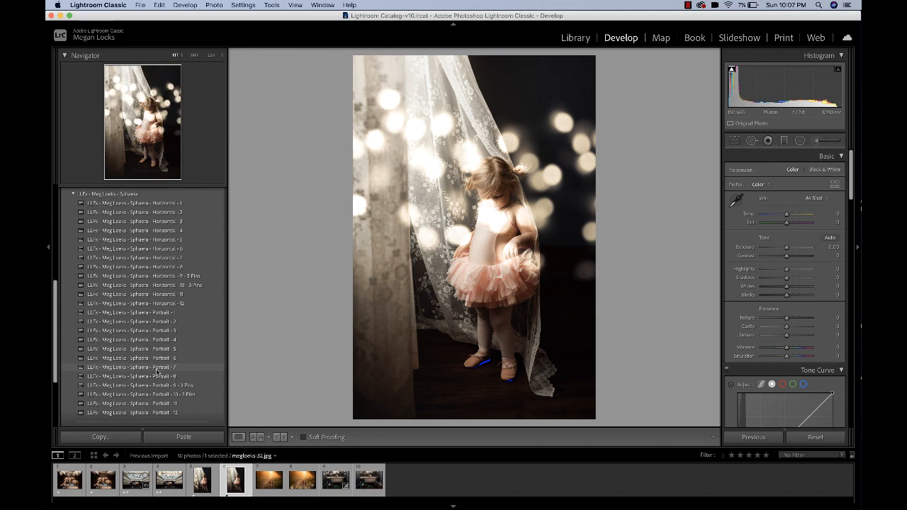
left_click(157, 377)
left_click(157, 385)
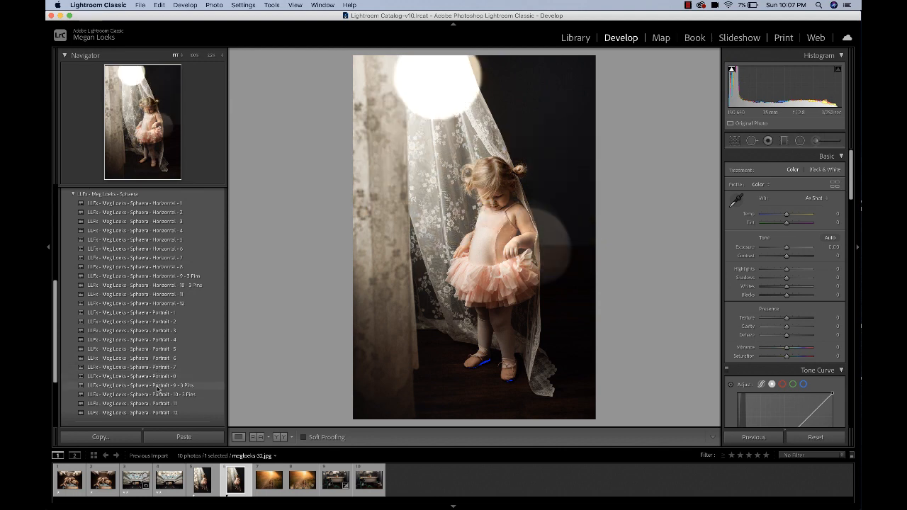
left_click(159, 394)
left_click(159, 404)
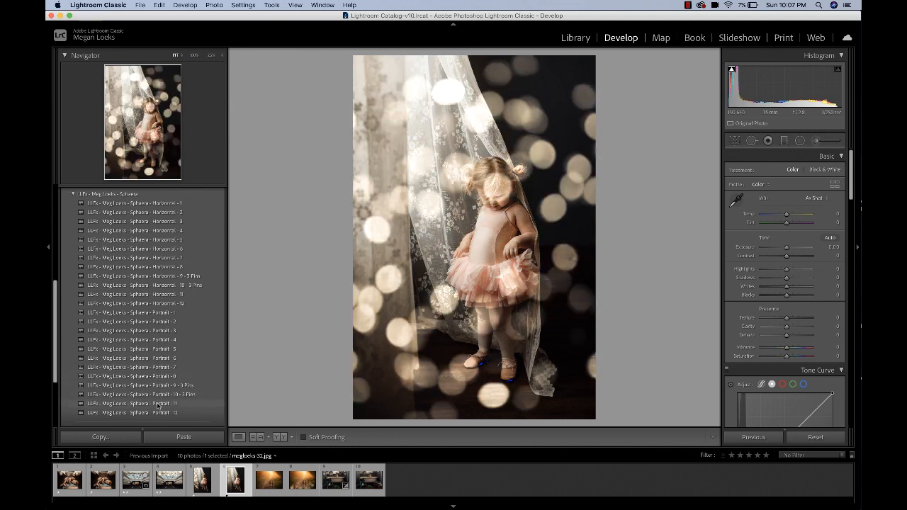
left_click(157, 413)
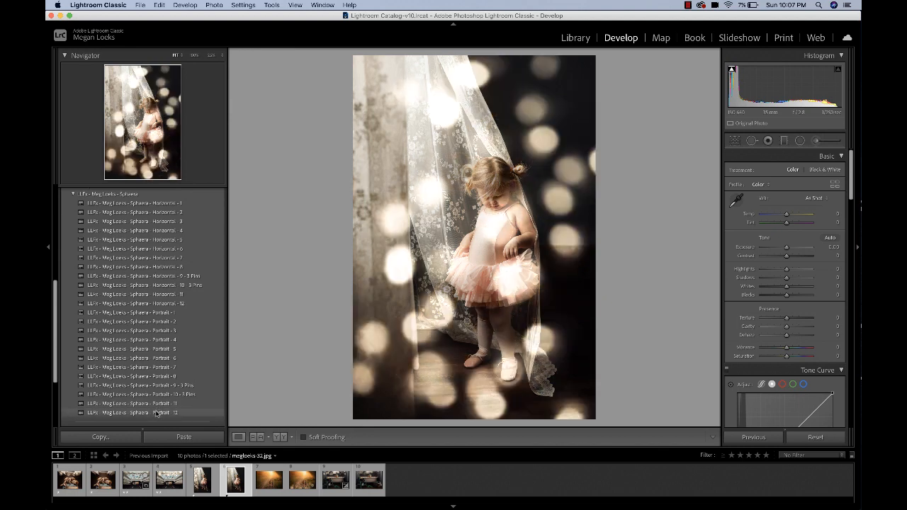
Step: Apply the Sphaera Portrait 11 preset and shift its upper orb group upward, off the girl's face
left_click(159, 404)
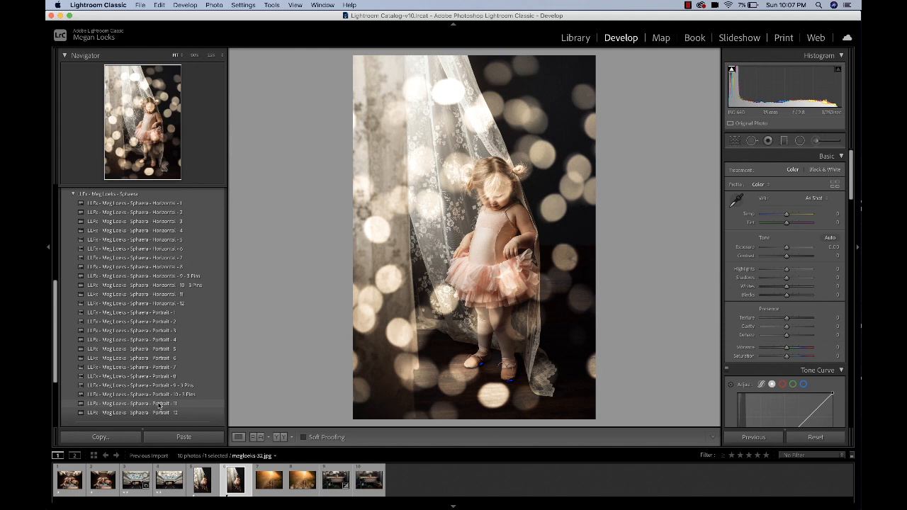
left_click(159, 404)
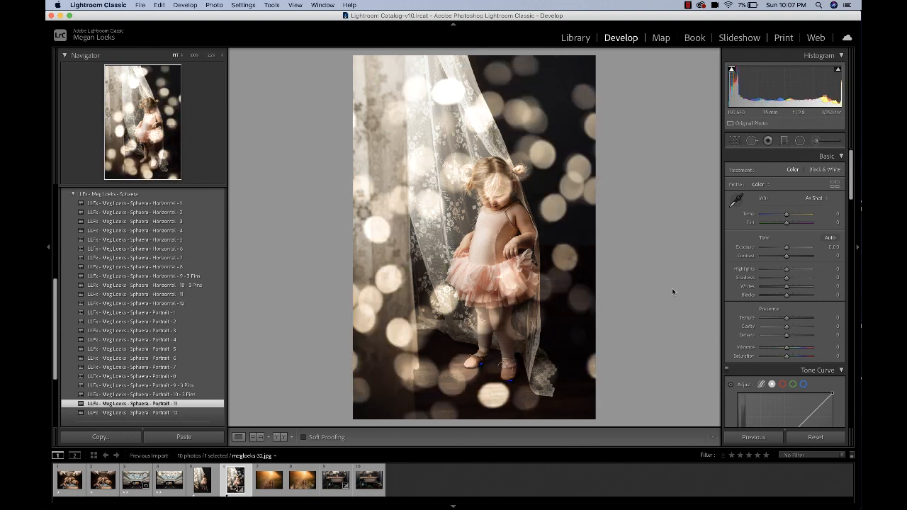
left_click(815, 142)
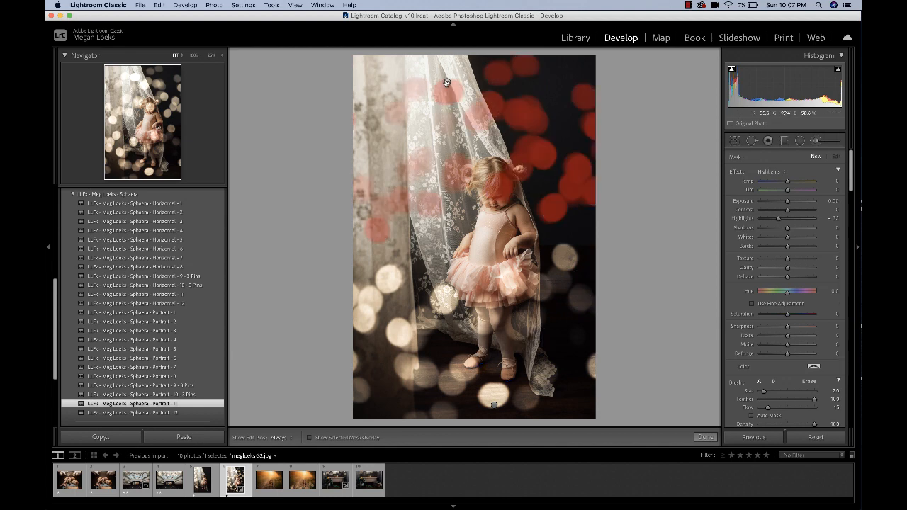
left_click(446, 82)
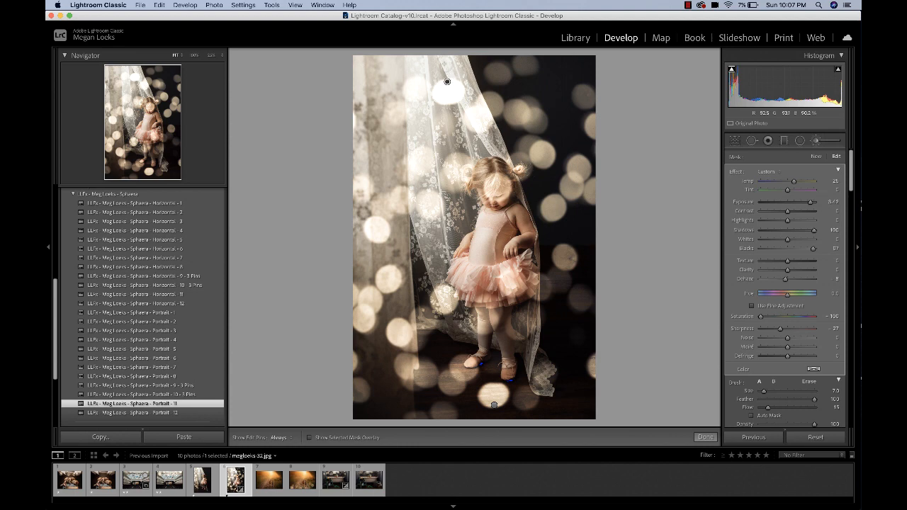
mouse_move(447, 83)
left_mouse_down()
mouse_move(441, 71)
mouse_move(468, 88)
mouse_move(439, 61)
mouse_move(458, 92)
mouse_move(462, 60)
left_mouse_up()
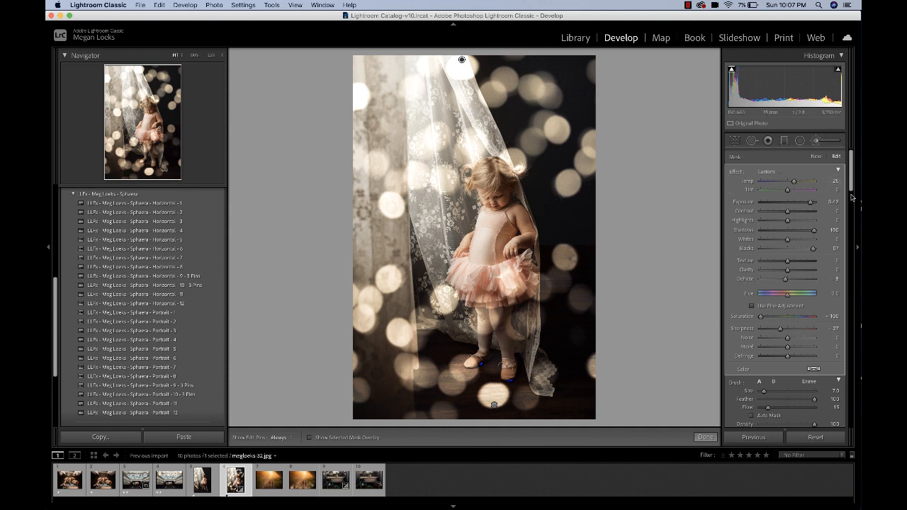
Step: Set the erase brush to size 9.0 for the upper orb group and dismiss the low-battery notification
left_click(809, 382)
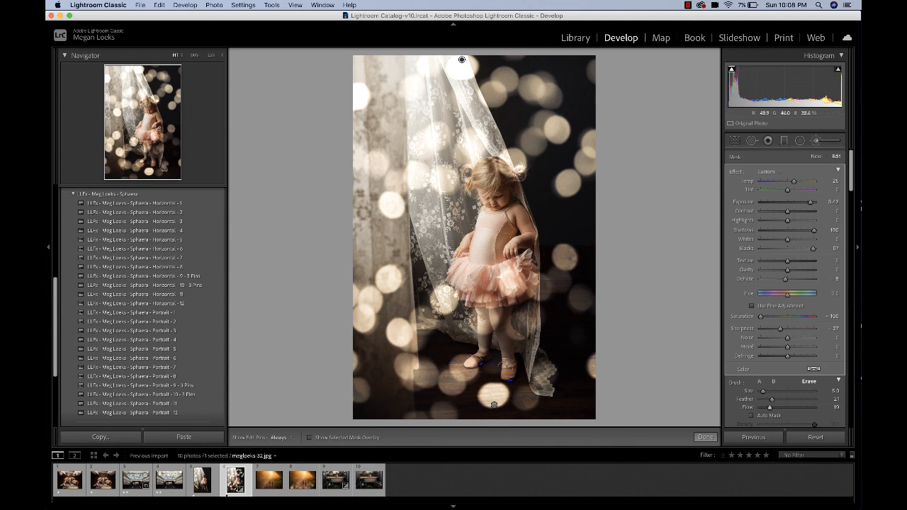
key("h")
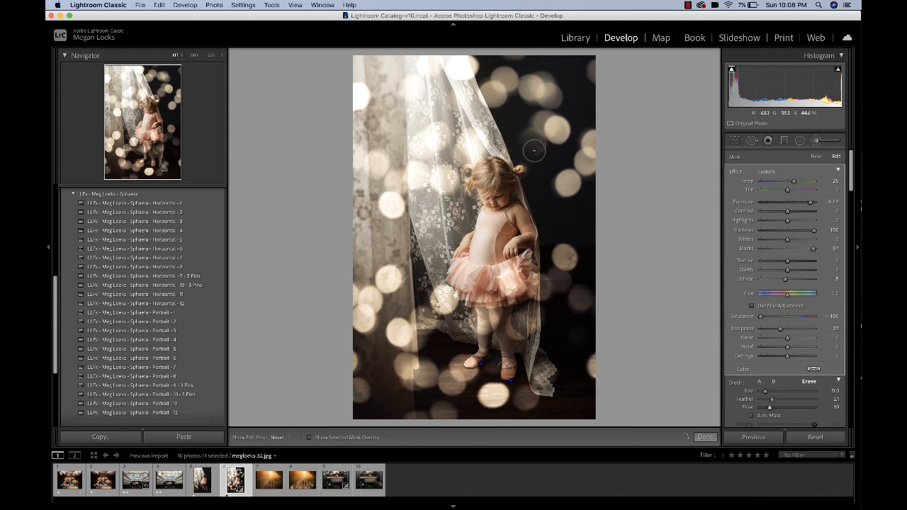
key("h")
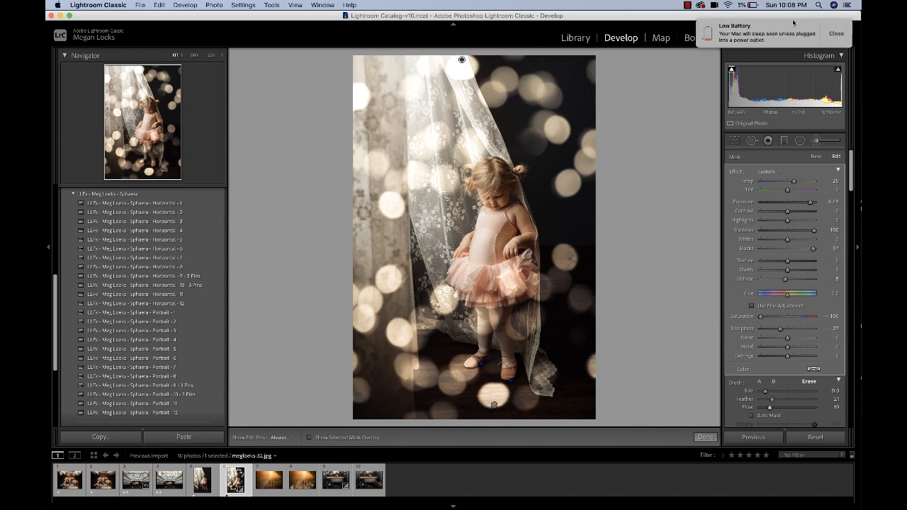
left_click(832, 34)
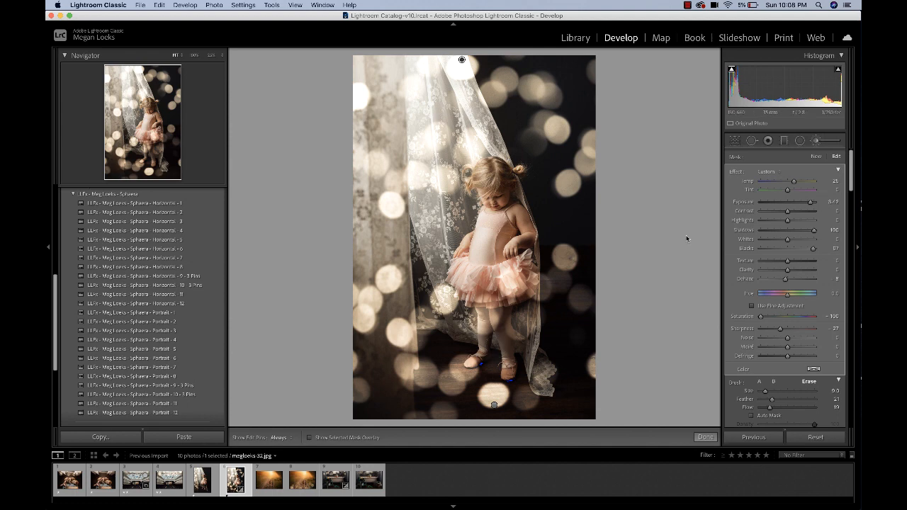
Step: Reopen the brush adjustments and move the lower orb group slightly down toward the floor edge
left_click(820, 142)
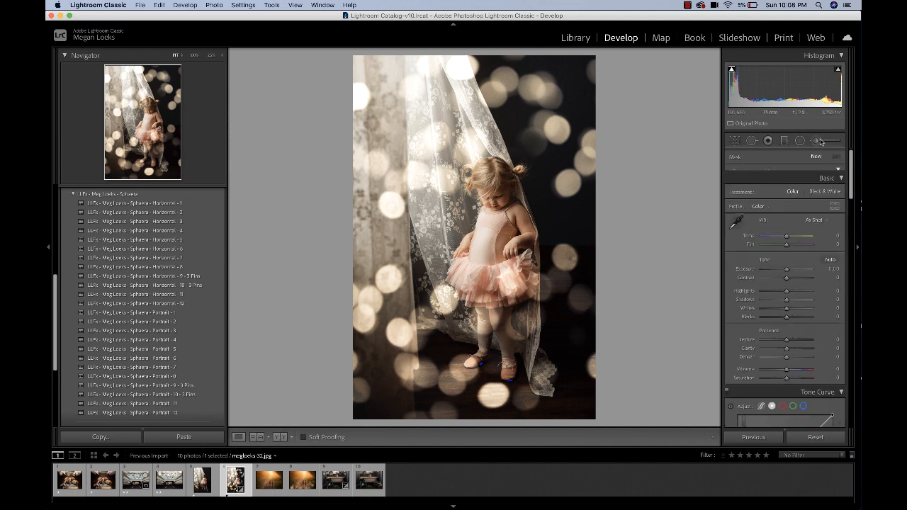
left_click(820, 142)
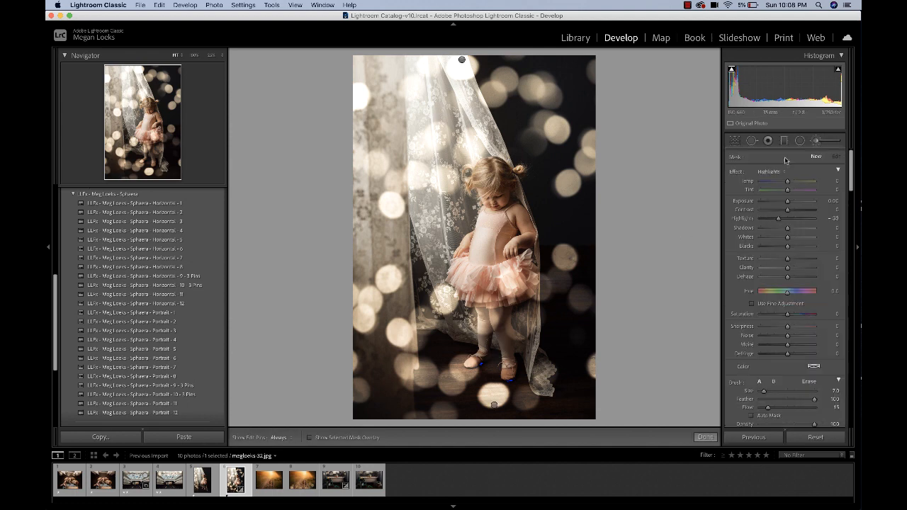
left_click(494, 405)
left_click_drag(493, 404, 491, 425)
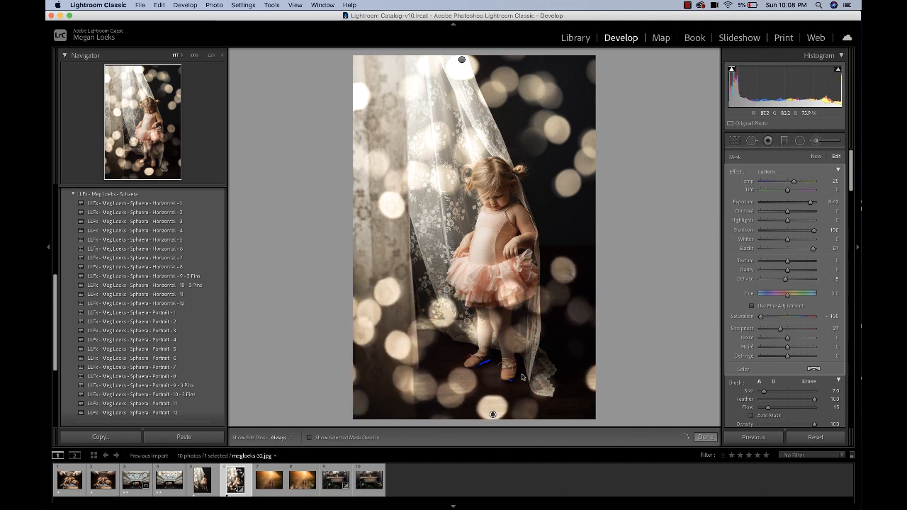
Step: Erase the lower orbs overlapping the girl's skirt and legs with the edit pins hidden
left_click(809, 382)
key("h")
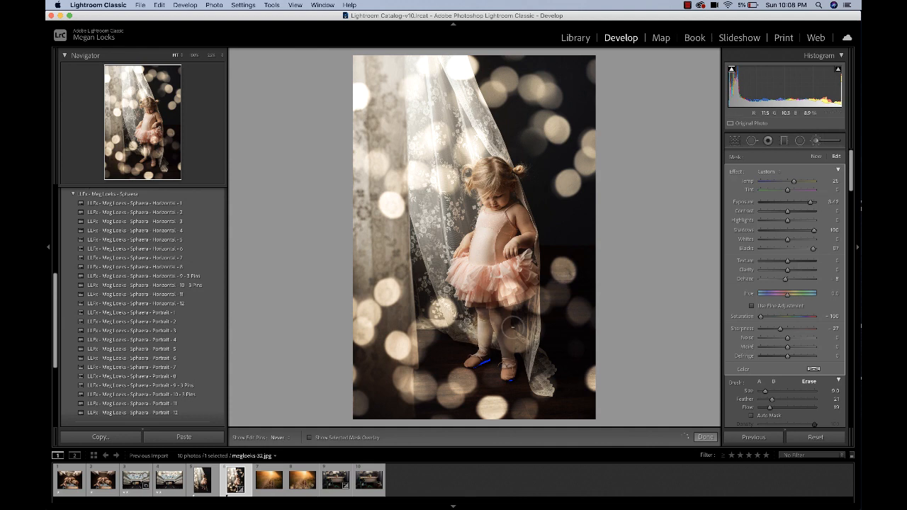
mouse_move(513, 328)
left_mouse_down()
mouse_move(515, 346)
mouse_move(509, 297)
mouse_move(497, 294)
mouse_move(483, 319)
left_mouse_up()
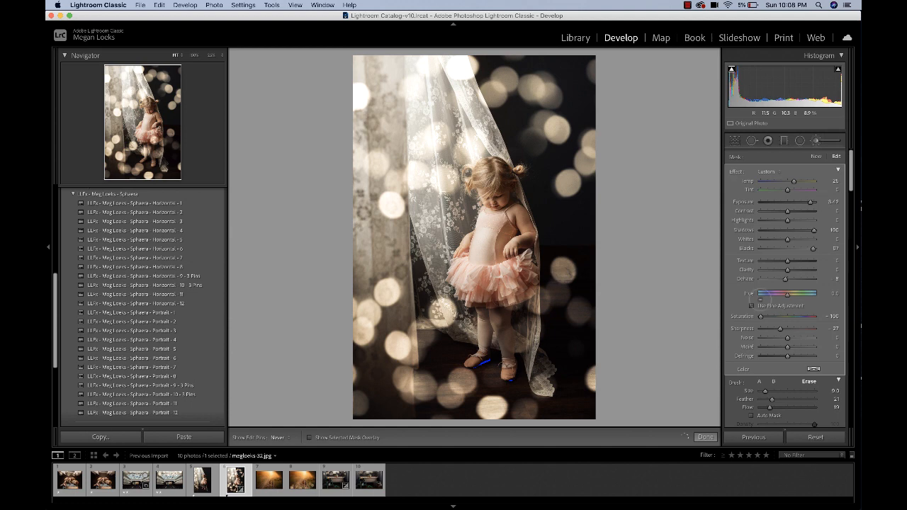
key("h")
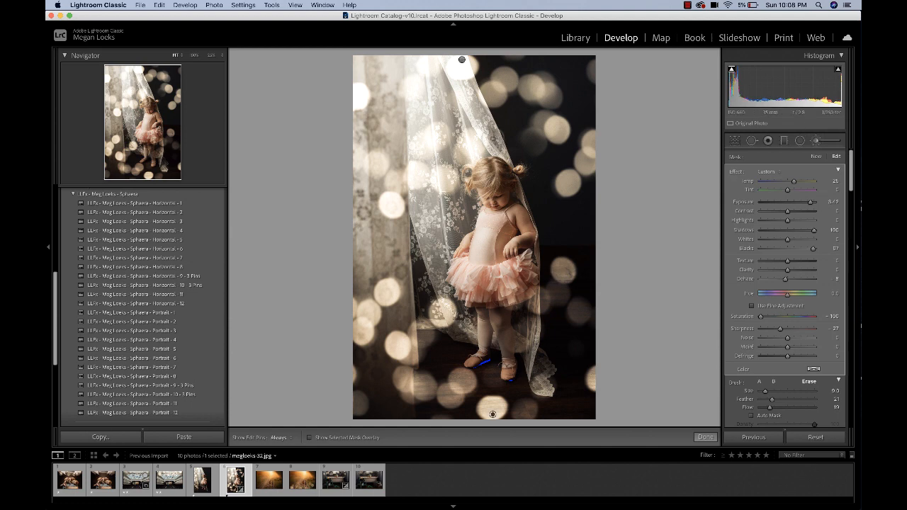
Step: Delete the upper and lower orb groups from the lace curtain portrait
left_click(463, 63)
key("Delete")
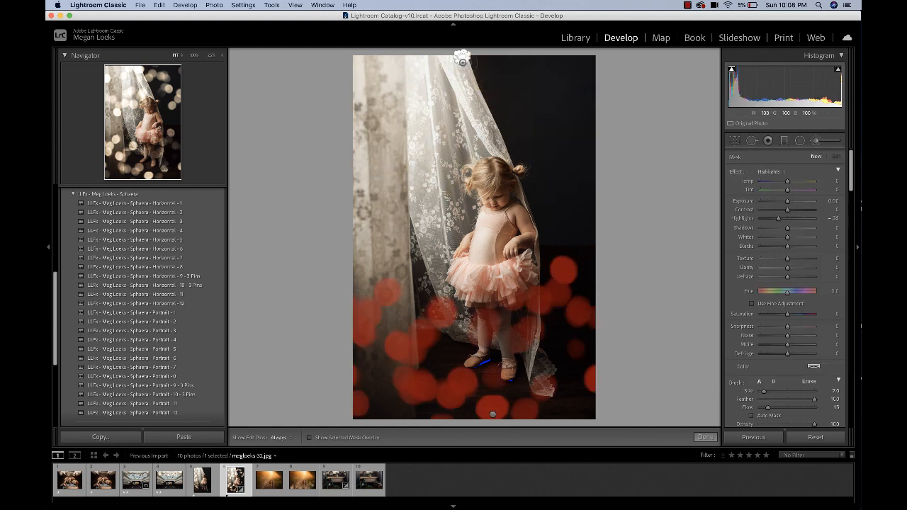
left_click(492, 415)
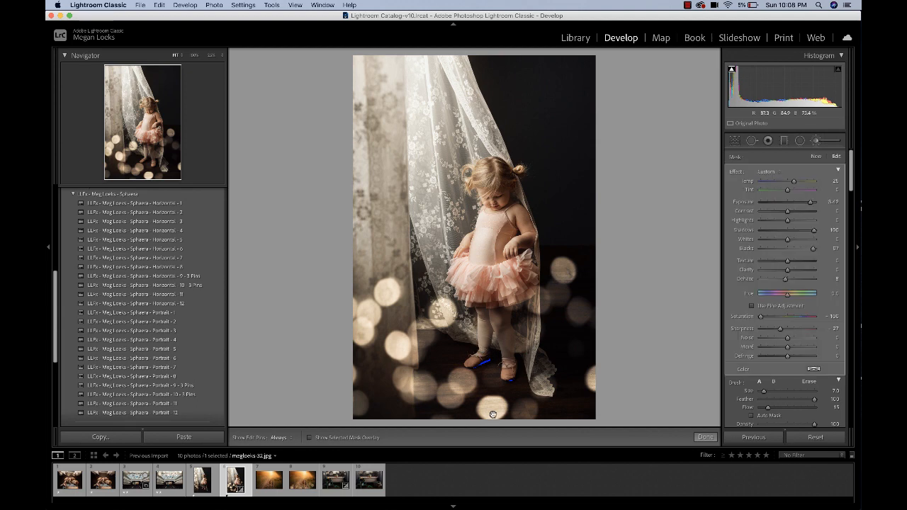
key("Delete")
Step: Apply the Sphaera Portrait - 5 preset to the lace curtain portrait and move its orbs off the girl onto the curtain
left_click(139, 359)
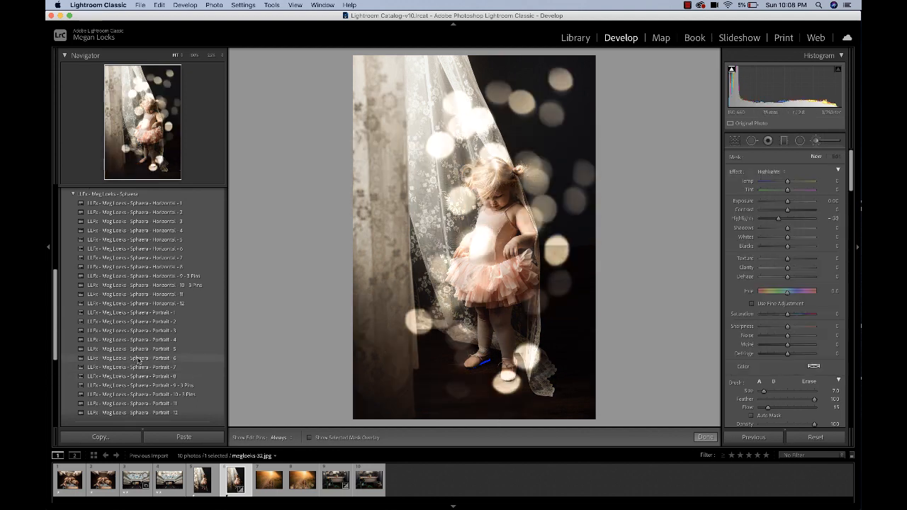
left_click(144, 347)
left_click(146, 343)
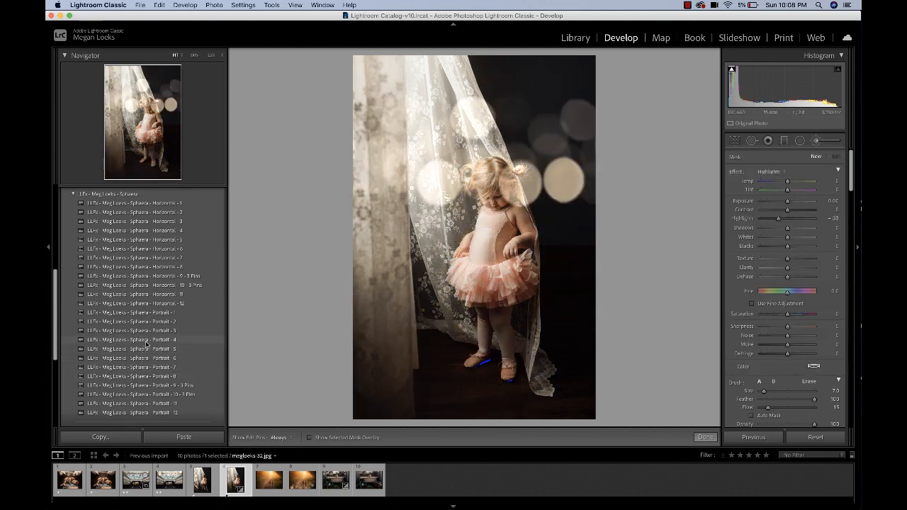
left_click(148, 349)
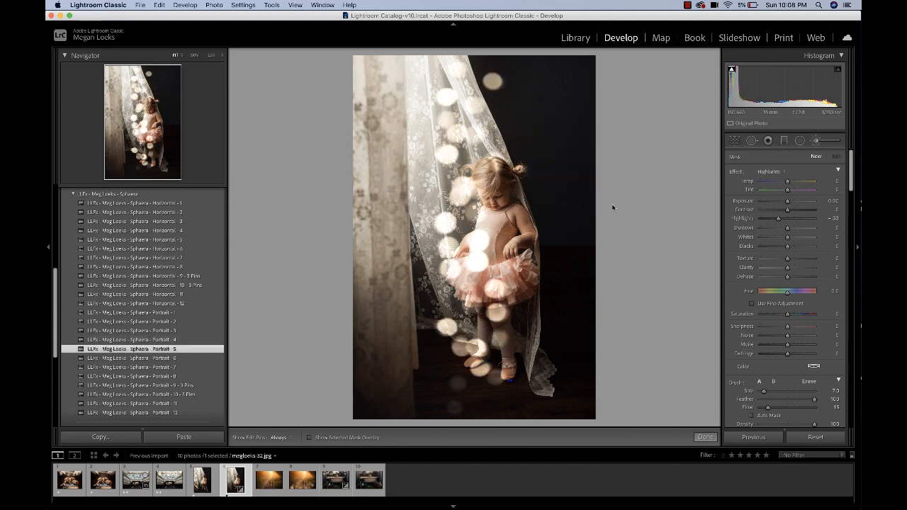
left_click(464, 269)
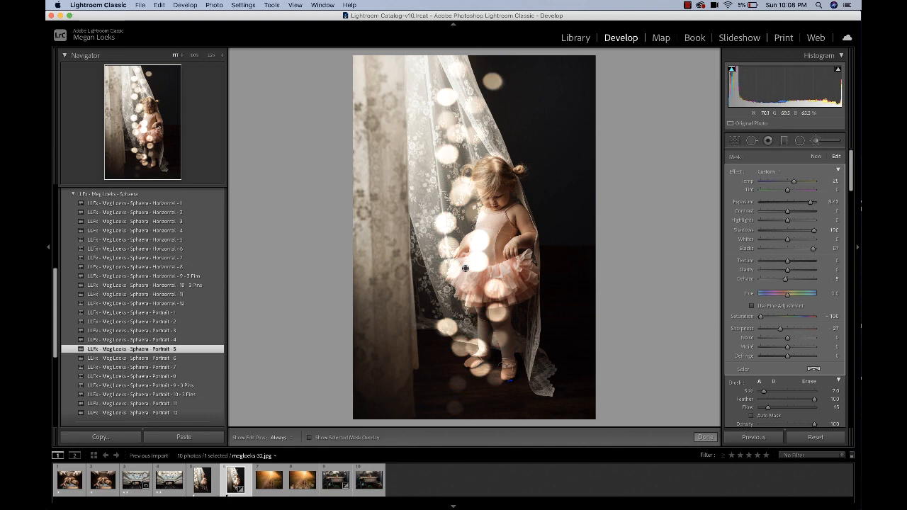
mouse_move(465, 269)
left_mouse_down()
mouse_move(391, 244)
mouse_move(378, 258)
left_mouse_up()
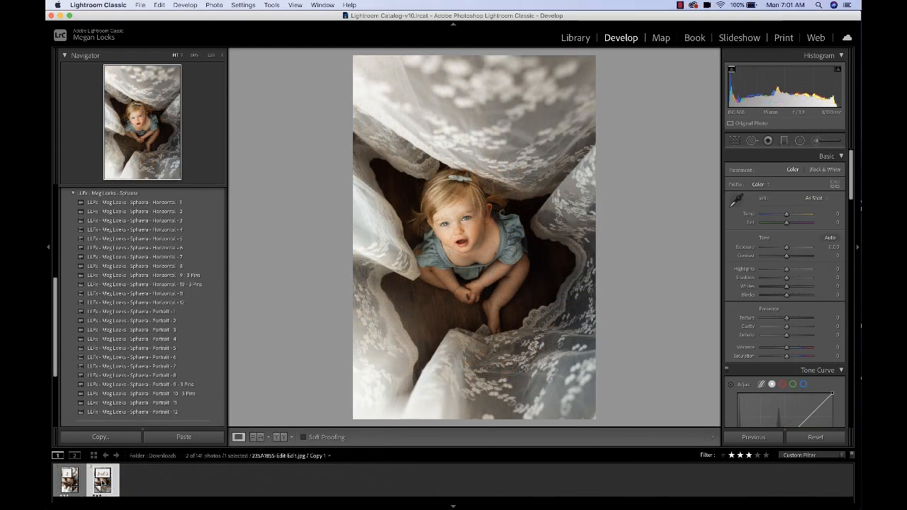
Step: Select the toddler photo that has orbs and set its upper orb group's Exposure to 4.00 and Highlights to 13
left_click(72, 486)
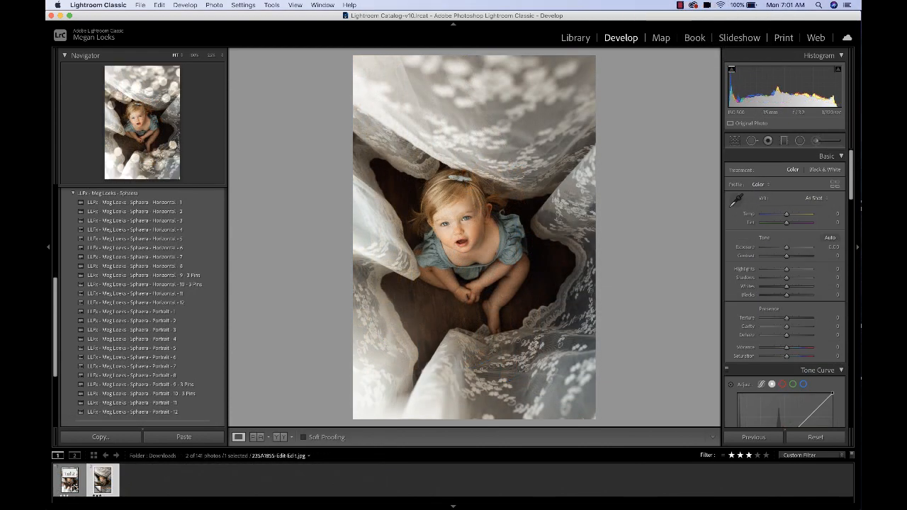
left_click(71, 486)
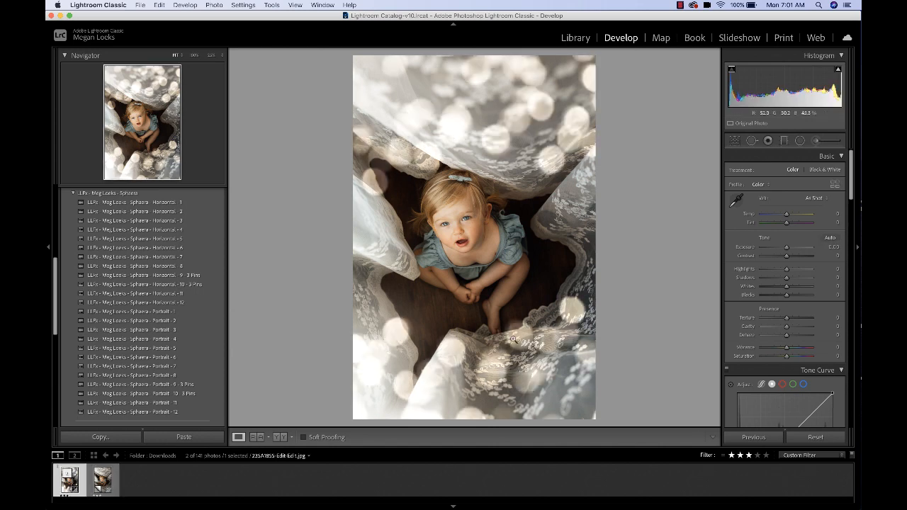
left_click(818, 142)
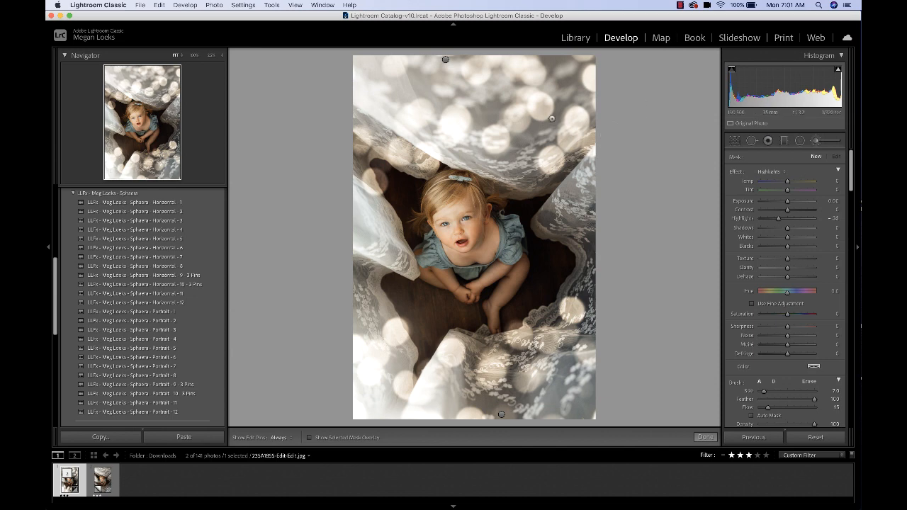
left_click(446, 60)
mouse_move(445, 60)
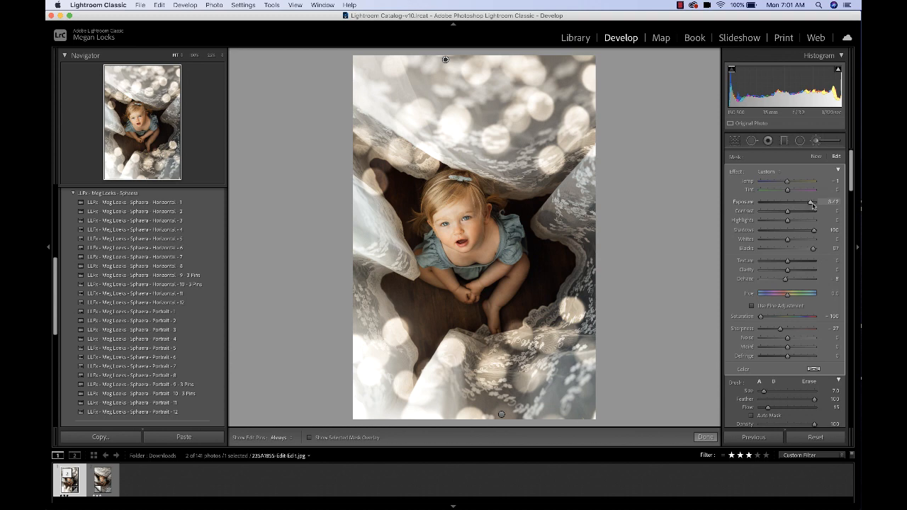
mouse_move(812, 205)
left_mouse_down()
mouse_move(832, 207)
mouse_move(795, 222)
left_mouse_up()
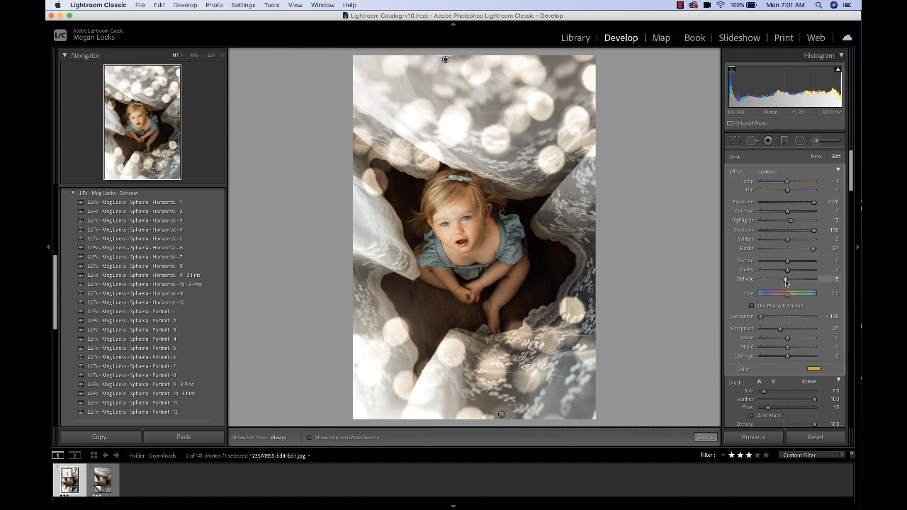
Step: Try Dehaze at its minimum on the upper orb group, then raise Dehaze well above zero on both the upper and lower groups
left_click_drag(786, 281, 756, 284)
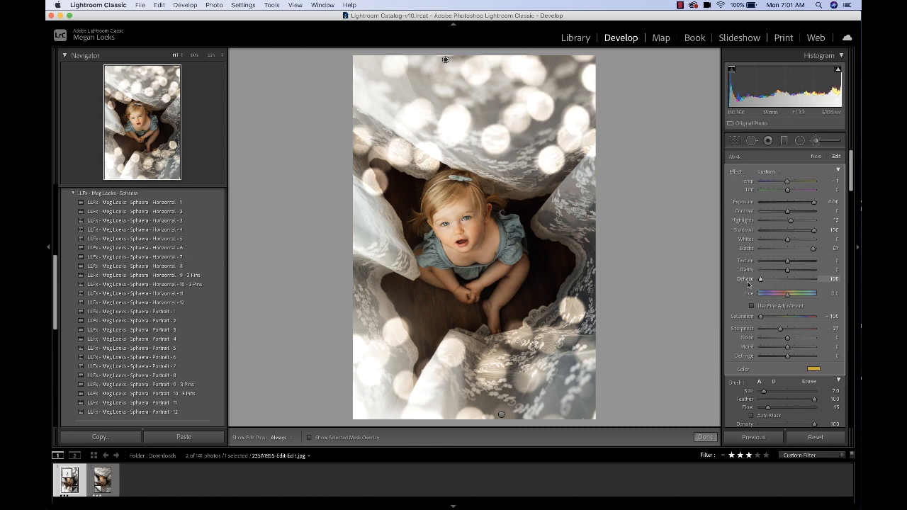
left_click_drag(746, 284, 803, 286)
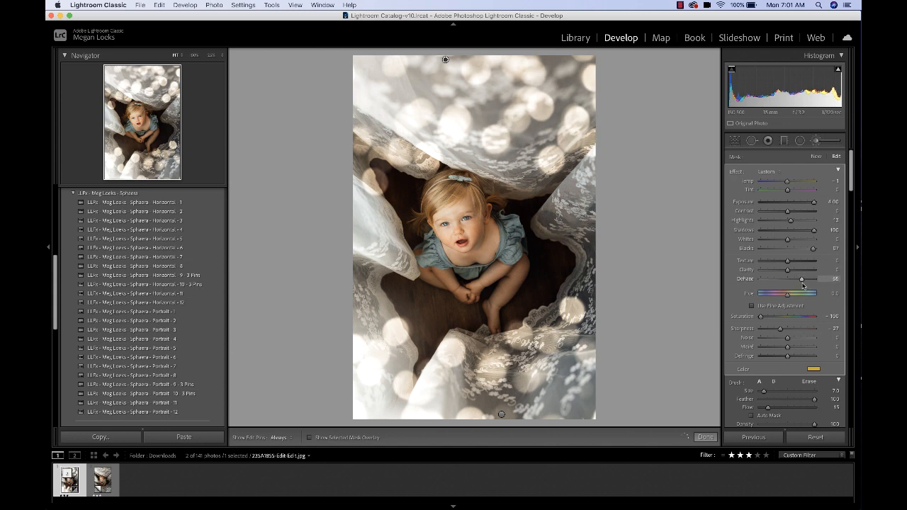
left_click_drag(800, 286, 799, 285)
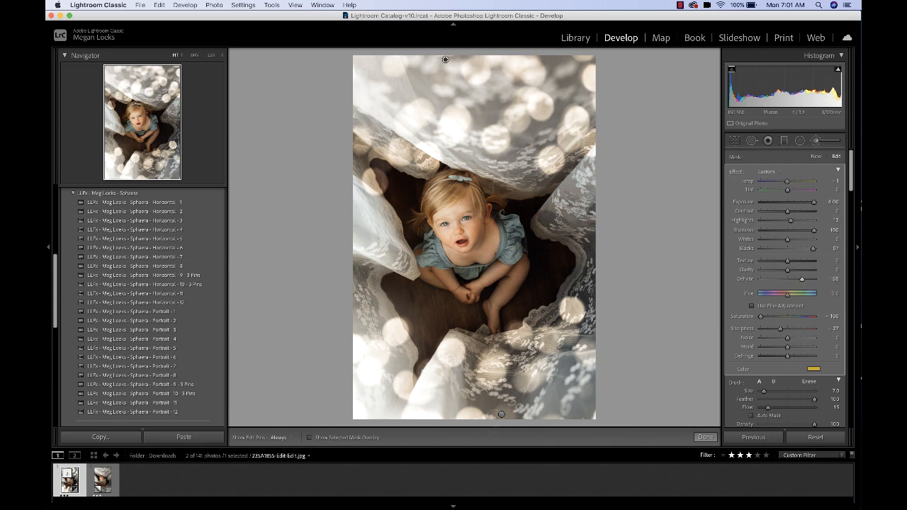
left_click(501, 414)
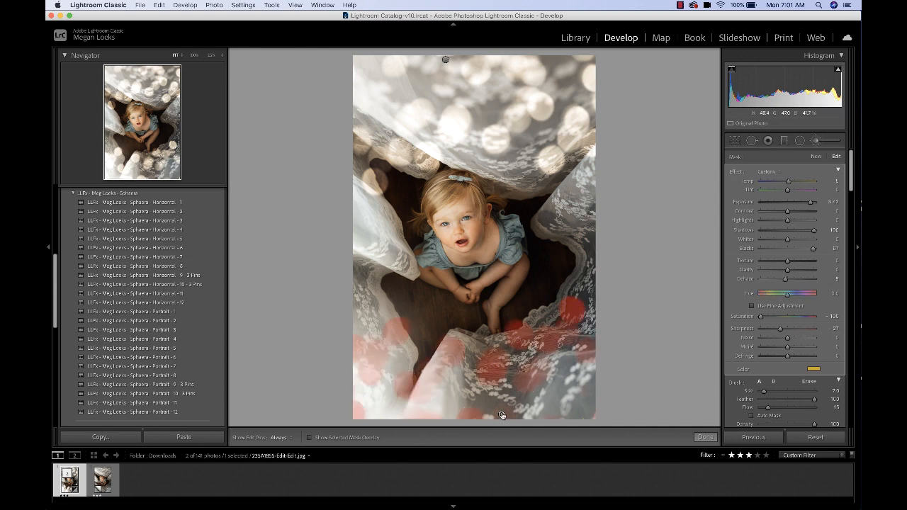
left_click_drag(785, 280, 802, 280)
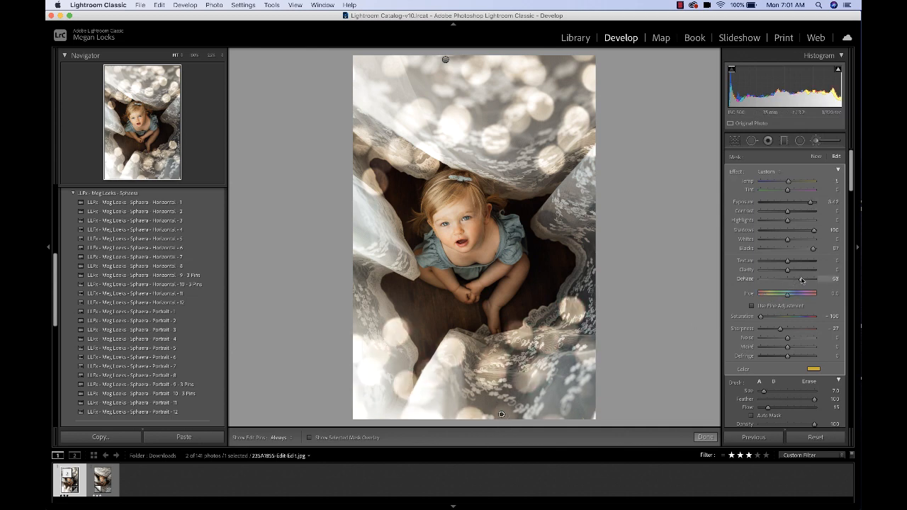